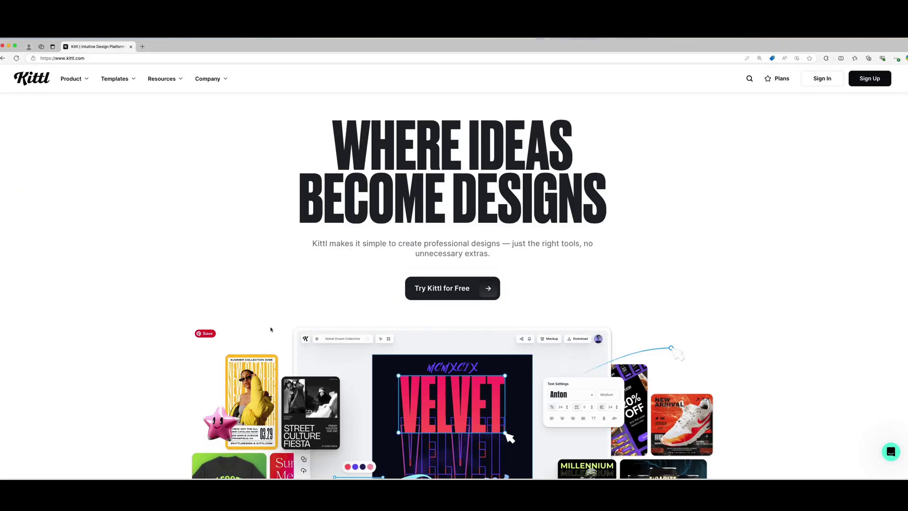
{"action": "scroll", "coordinate": [779, 274], "scroll_direction": "down", "scroll_amount": 5}
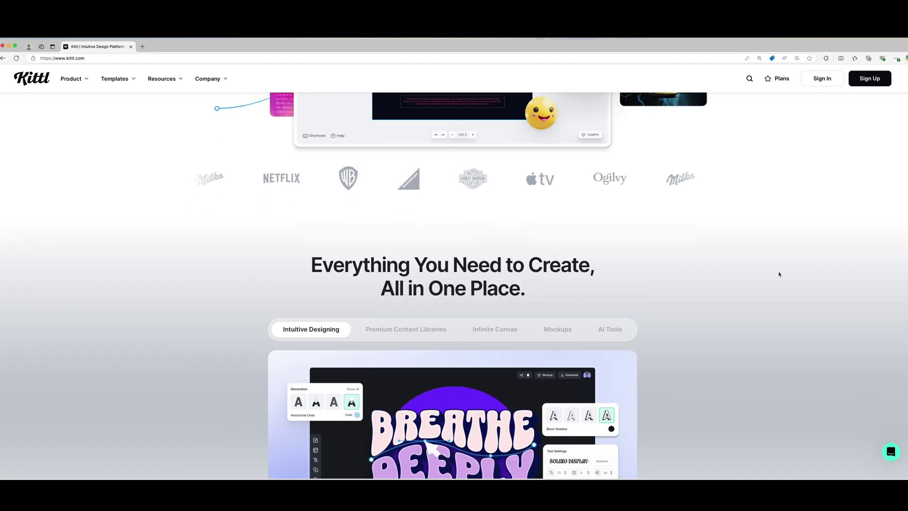
{"action": "scroll", "coordinate": [779, 274], "scroll_direction": "down", "scroll_amount": 5}
{"action": "scroll", "coordinate": [775, 298], "scroll_direction": "down", "scroll_amount": 5}
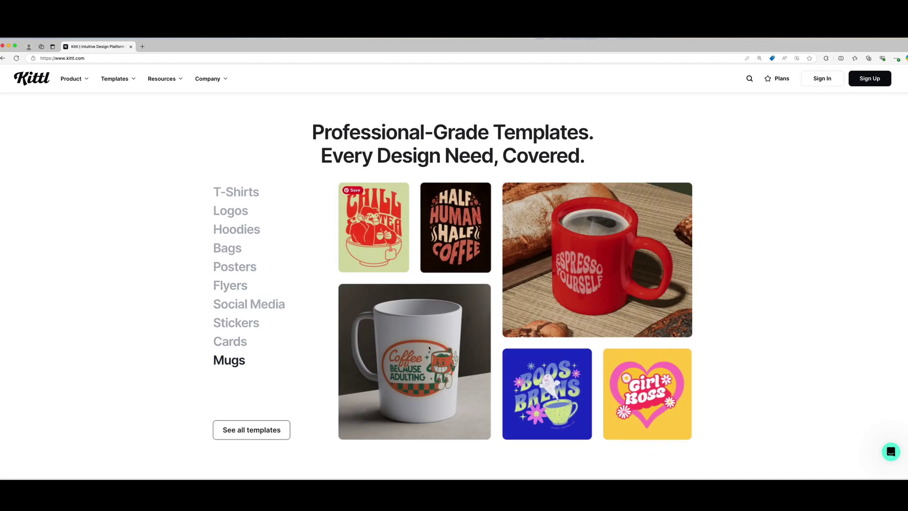
{"action": "scroll", "coordinate": [602, 318], "scroll_direction": "down", "scroll_amount": 5}
{"action": "scroll", "coordinate": [603, 318], "scroll_direction": "down", "scroll_amount": 4}
{"action": "scroll", "coordinate": [655, 308], "scroll_direction": "down", "scroll_amount": 4}
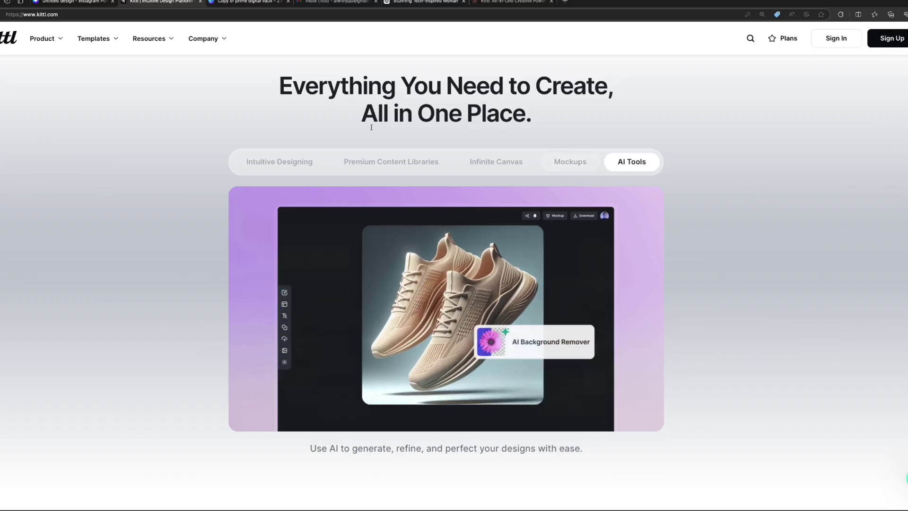
- View the Intuitive Designing, Premium Content Libraries, Infinite Canvas, Mockups and AI Tools feature demos
{"action": "left_click", "coordinate": [275, 165]}
{"action": "left_click", "coordinate": [380, 165]}
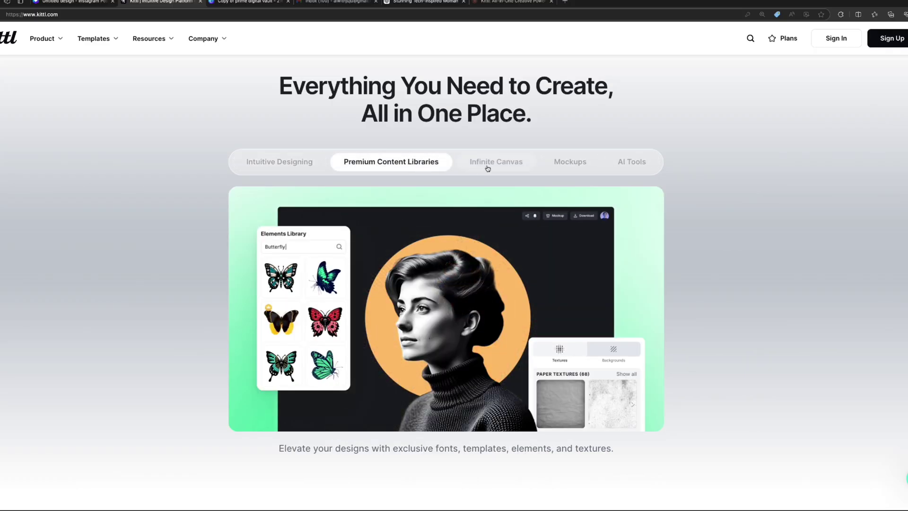
{"action": "left_click", "coordinate": [489, 167]}
{"action": "left_click", "coordinate": [564, 162]}
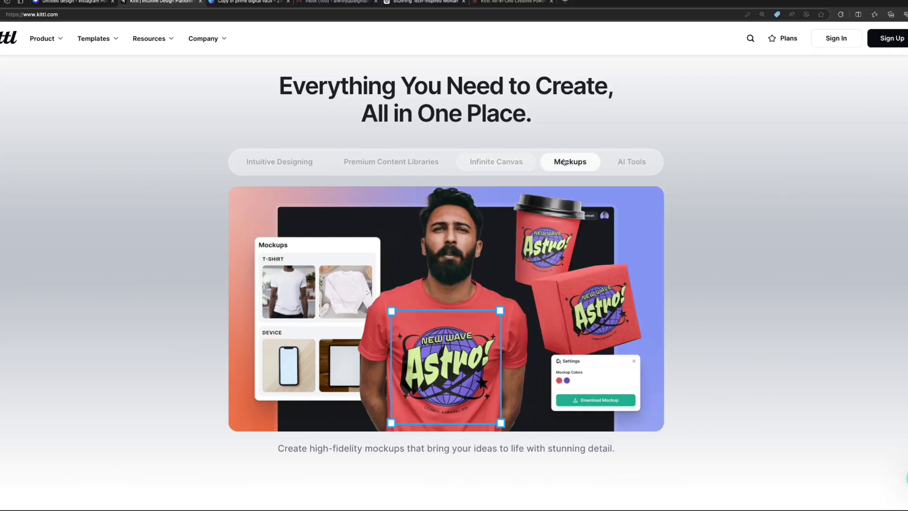
{"action": "left_click", "coordinate": [630, 163]}
{"action": "left_click_drag", "start_coordinate": [461, 95], "coordinate": [266, 80]}
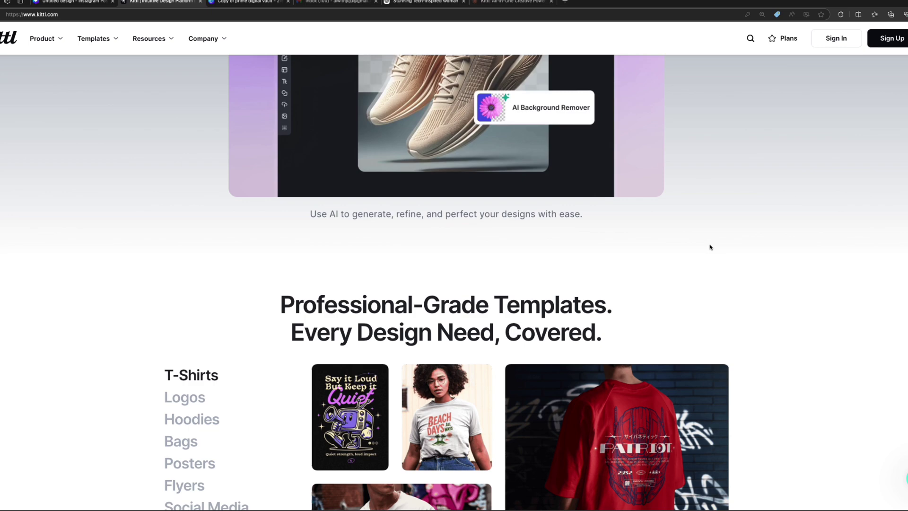
{"action": "scroll", "coordinate": [710, 246], "scroll_direction": "down", "scroll_amount": 1}
{"action": "scroll", "coordinate": [710, 246], "scroll_direction": "down", "scroll_amount": 6}
{"action": "scroll", "coordinate": [711, 246], "scroll_direction": "down", "scroll_amount": 5}
{"action": "scroll", "coordinate": [711, 246], "scroll_direction": "down", "scroll_amount": 5}
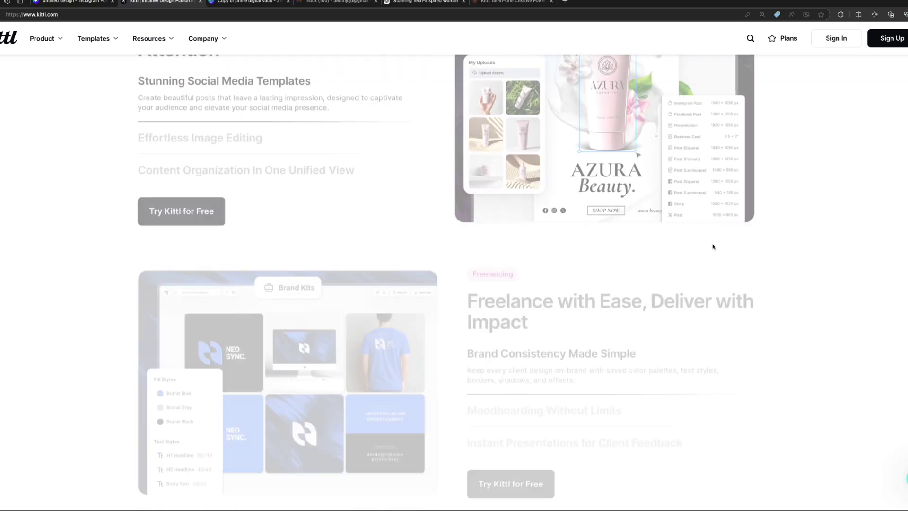
{"action": "scroll", "coordinate": [713, 246], "scroll_direction": "up", "scroll_amount": 2}
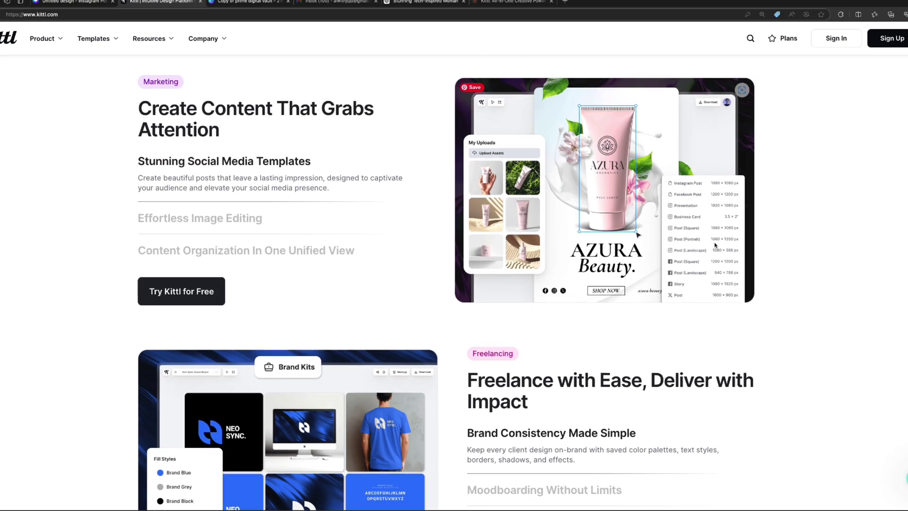
{"action": "scroll", "coordinate": [716, 247], "scroll_direction": "up", "scroll_amount": 2}
{"action": "scroll", "coordinate": [722, 255], "scroll_direction": "down", "scroll_amount": 3}
{"action": "scroll", "coordinate": [722, 259], "scroll_direction": "down", "scroll_amount": 2}
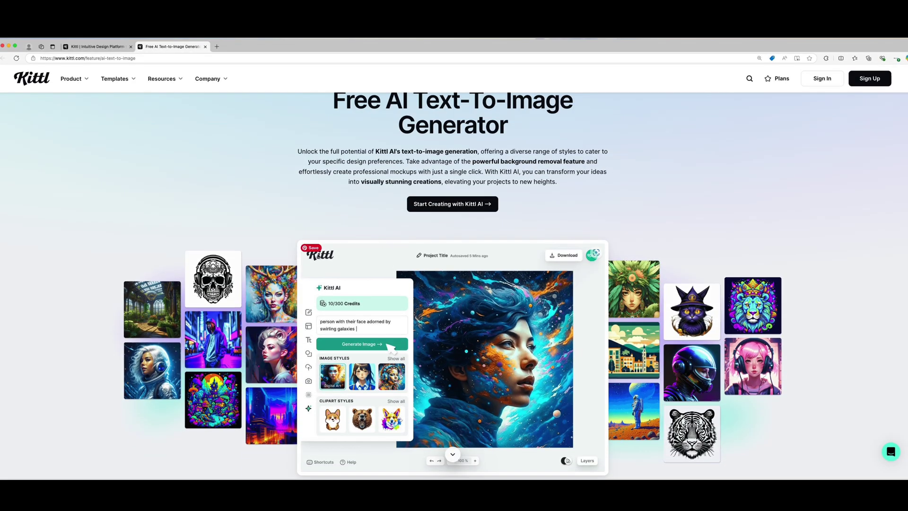
{"action": "scroll", "coordinate": [726, 288], "scroll_direction": "down", "scroll_amount": 4}
{"action": "scroll", "coordinate": [738, 296], "scroll_direction": "down", "scroll_amount": 2}
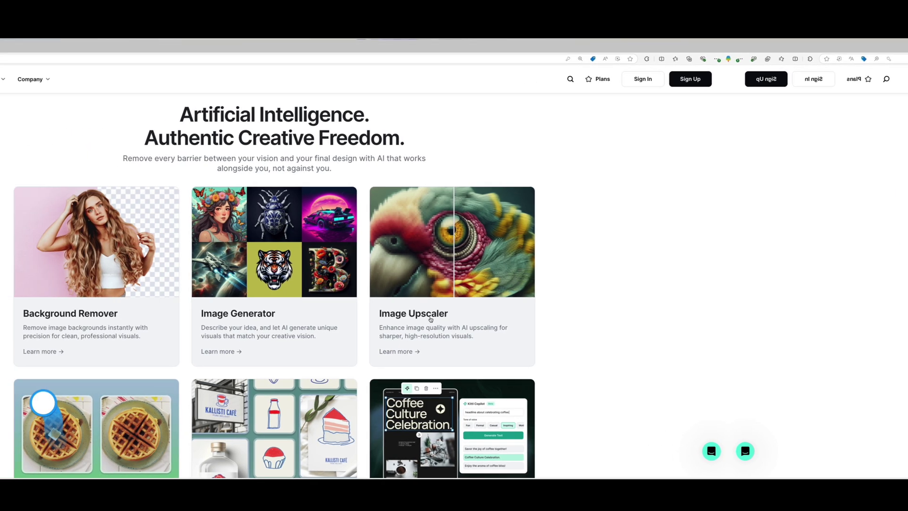
- Go to the AI Image Upscaler feature page from its card
{"action": "left_click", "coordinate": [432, 314]}
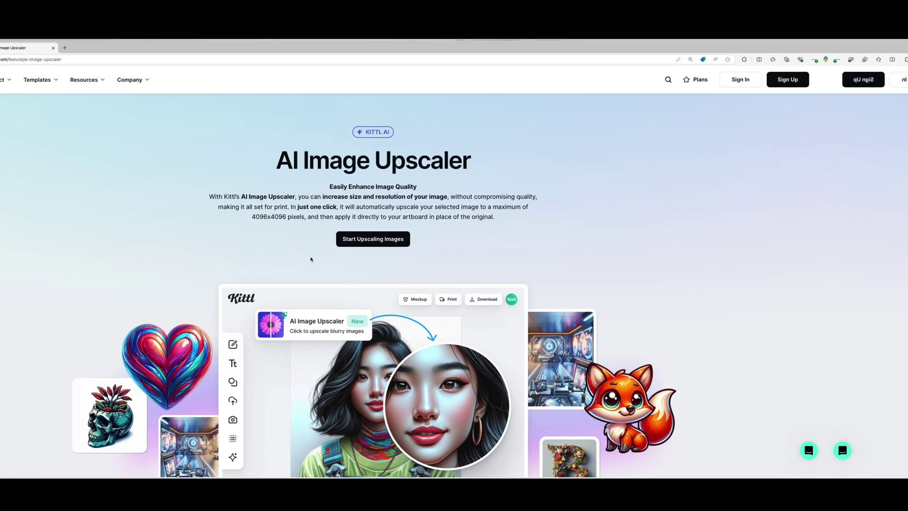
{"action": "scroll", "coordinate": [428, 257], "scroll_direction": "down", "scroll_amount": 2}
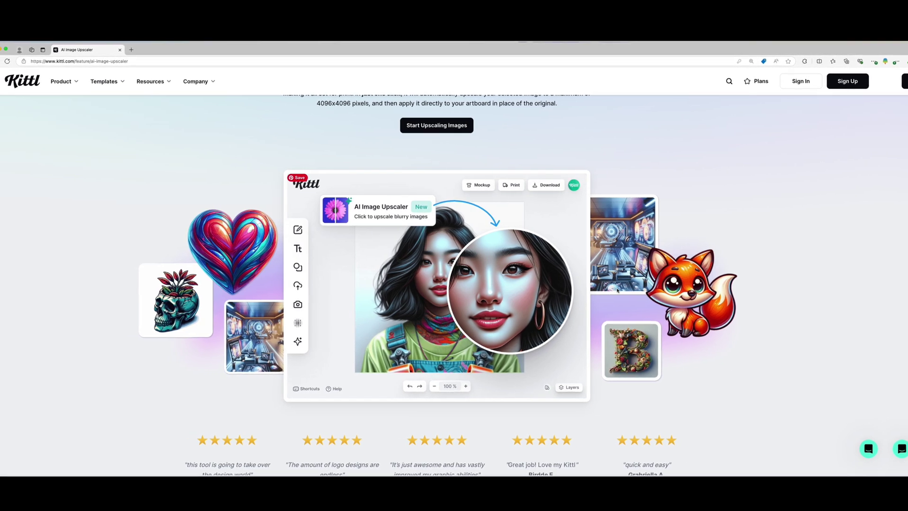
{"action": "scroll", "coordinate": [379, 260], "scroll_direction": "down", "scroll_amount": 2}
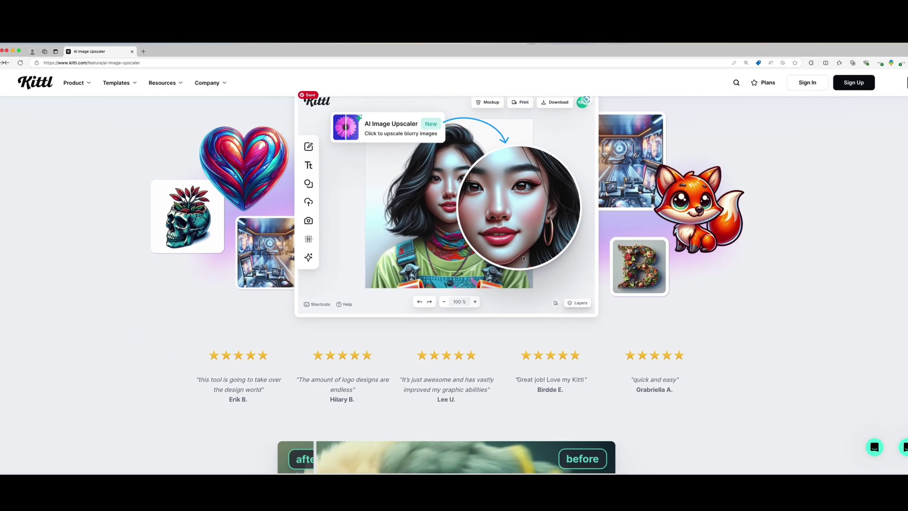
{"action": "scroll", "coordinate": [517, 256], "scroll_direction": "down", "scroll_amount": 3}
{"action": "scroll", "coordinate": [512, 255], "scroll_direction": "down", "scroll_amount": 1}
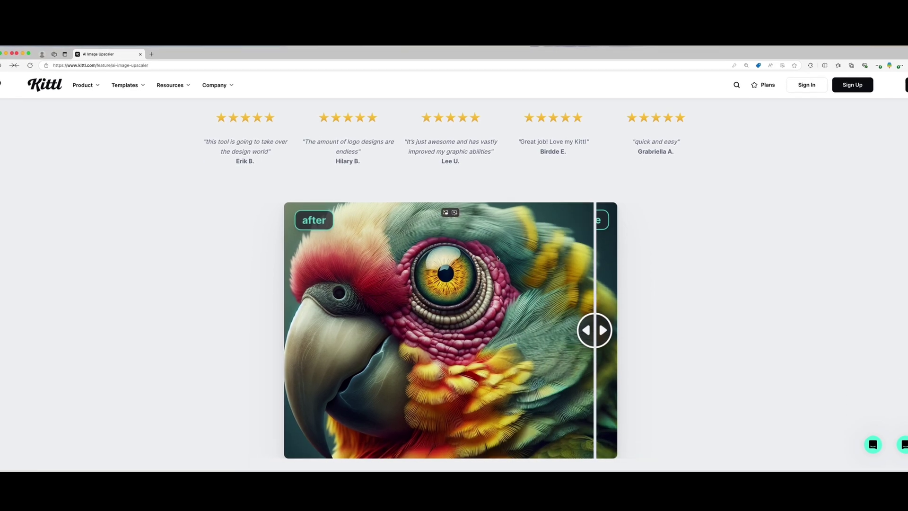
{"action": "scroll", "coordinate": [497, 256], "scroll_direction": "down", "scroll_amount": 1}
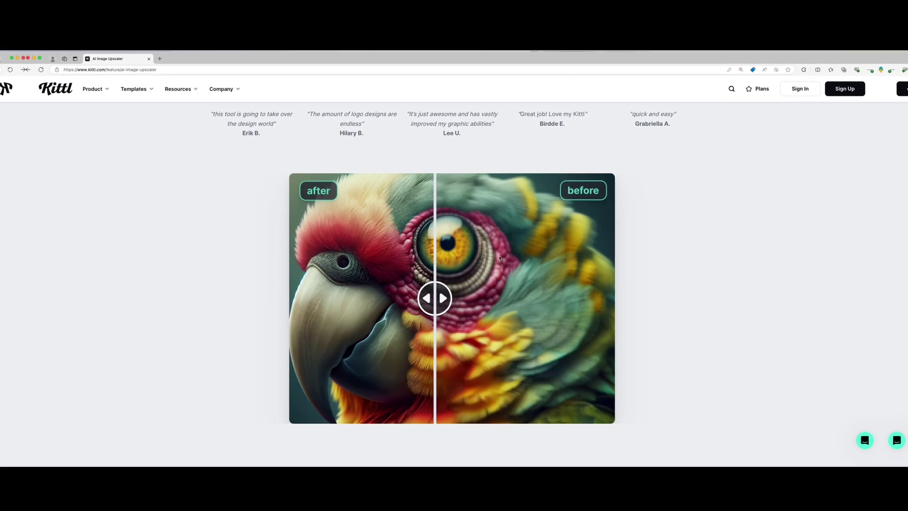
{"action": "scroll", "coordinate": [499, 257], "scroll_direction": "down", "scroll_amount": 3}
{"action": "scroll", "coordinate": [500, 257], "scroll_direction": "down", "scroll_amount": 1}
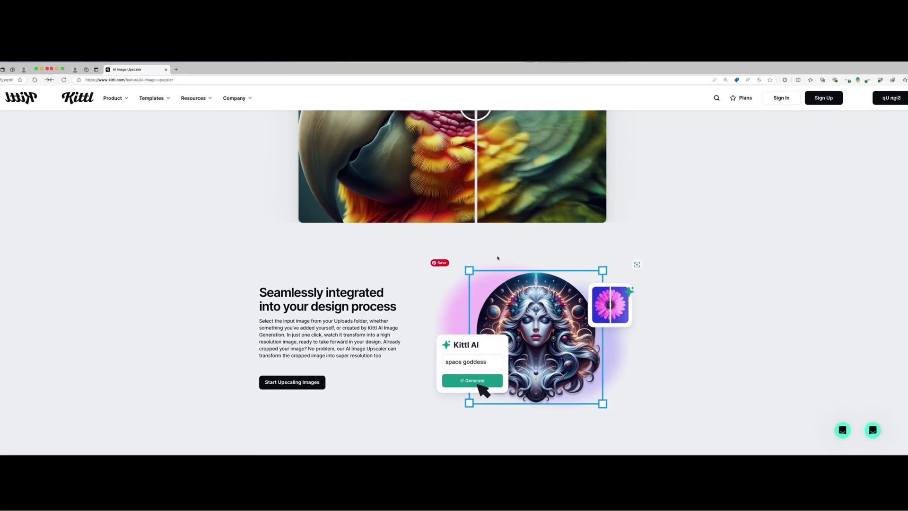
{"action": "scroll", "coordinate": [498, 259], "scroll_direction": "down", "scroll_amount": 1}
{"action": "scroll", "coordinate": [497, 258], "scroll_direction": "down", "scroll_amount": 2}
{"action": "scroll", "coordinate": [495, 258], "scroll_direction": "down", "scroll_amount": 2}
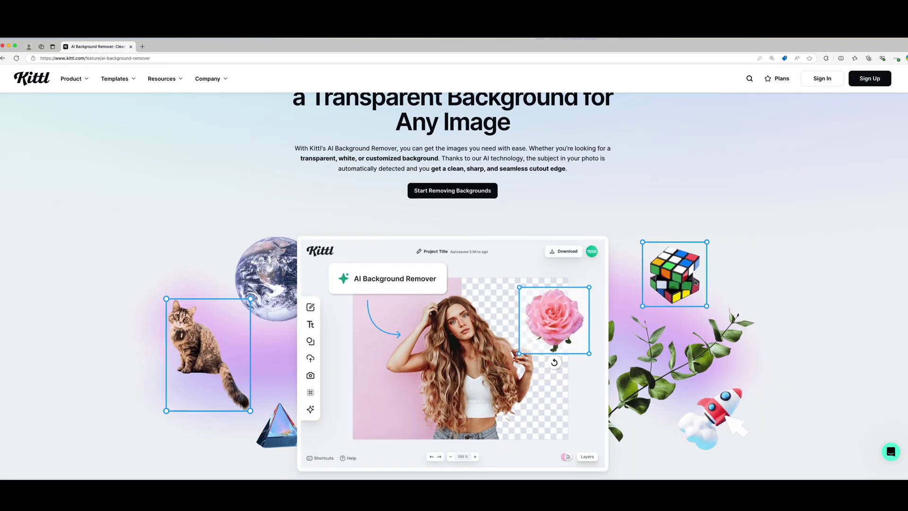
{"action": "scroll", "coordinate": [702, 294], "scroll_direction": "down", "scroll_amount": 2}
{"action": "scroll", "coordinate": [703, 294], "scroll_direction": "down", "scroll_amount": 5}
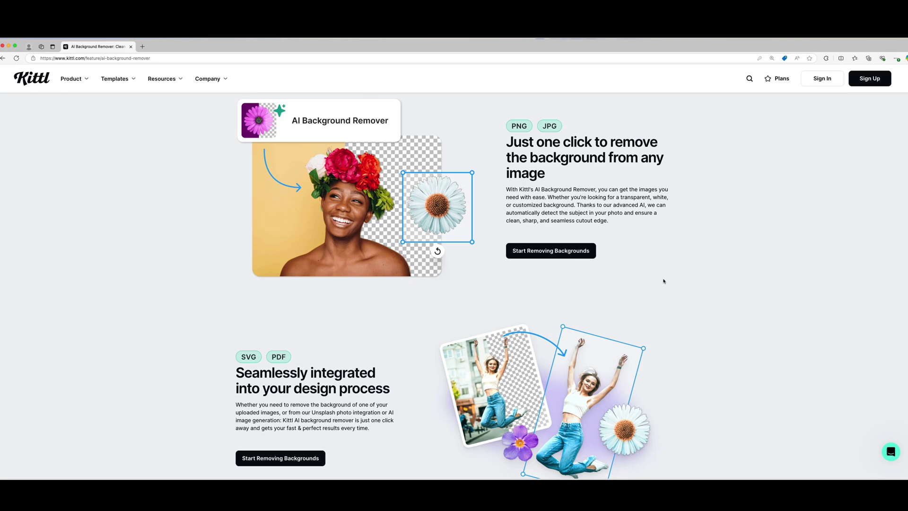
{"action": "scroll", "coordinate": [694, 289], "scroll_direction": "down", "scroll_amount": 3}
{"action": "scroll", "coordinate": [695, 288], "scroll_direction": "down", "scroll_amount": 2}
{"action": "scroll", "coordinate": [710, 294], "scroll_direction": "down", "scroll_amount": 3}
{"action": "scroll", "coordinate": [709, 293], "scroll_direction": "up", "scroll_amount": 5}
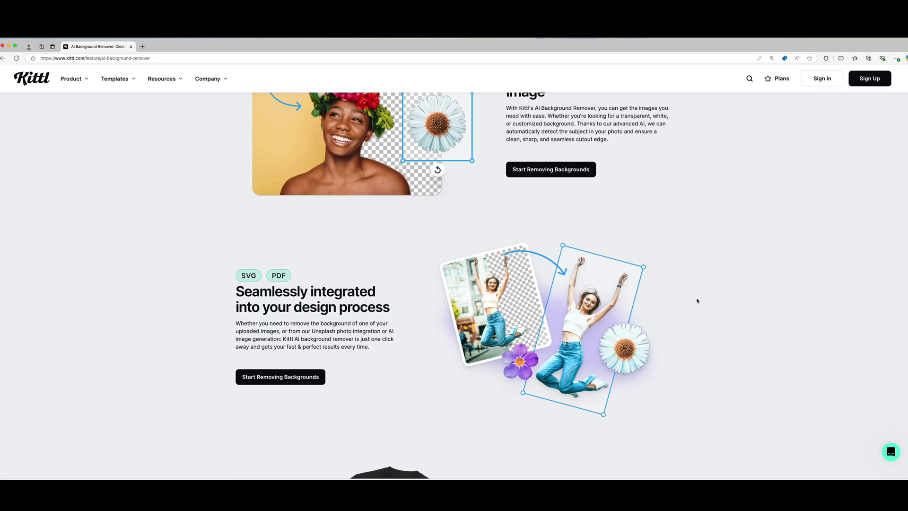
{"action": "scroll", "coordinate": [697, 301], "scroll_direction": "up", "scroll_amount": 8}
{"action": "scroll", "coordinate": [697, 300], "scroll_direction": "up", "scroll_amount": 3}
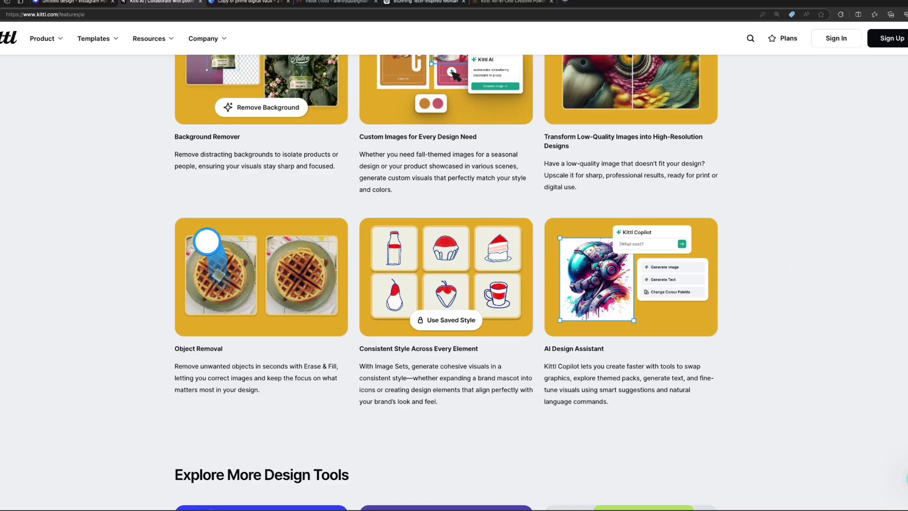
{"action": "scroll", "coordinate": [453, 284], "scroll_direction": "up", "scroll_amount": 2}
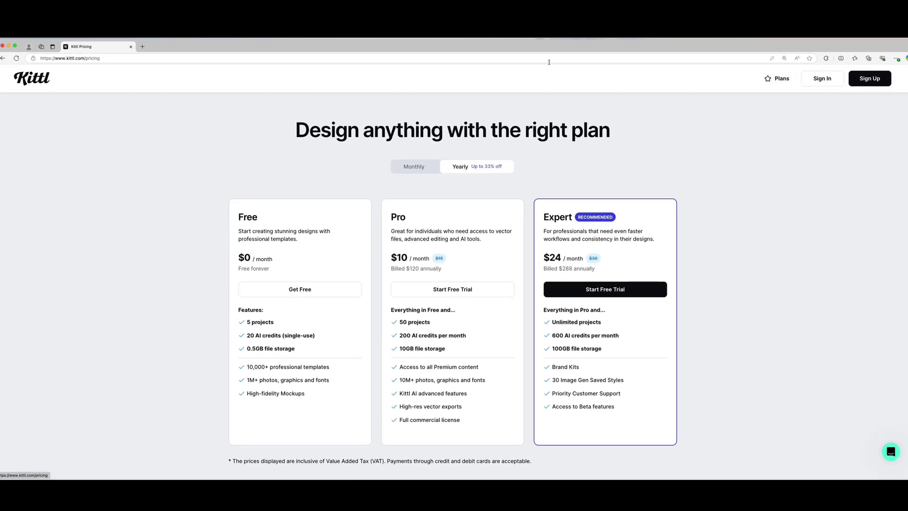
- Compare the plan prices under Monthly billing, then return to Yearly pricing
{"action": "left_click", "coordinate": [420, 170]}
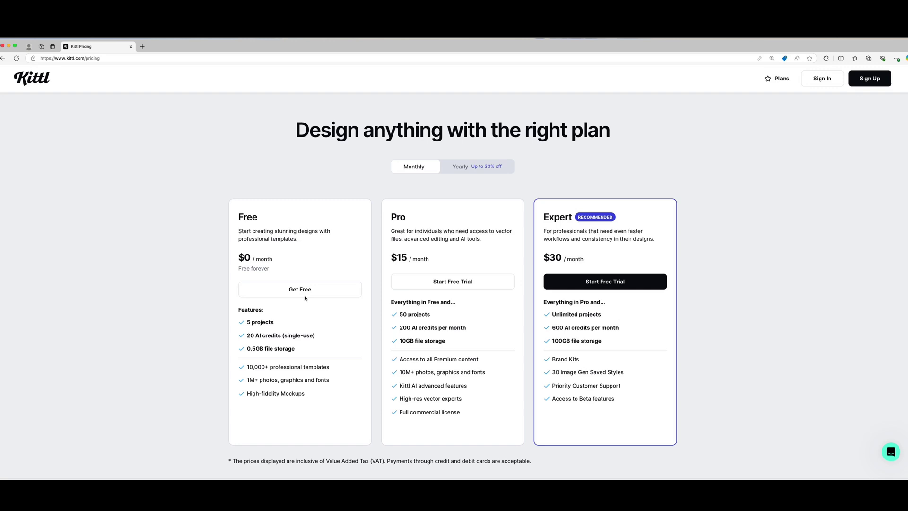
{"action": "left_click", "coordinate": [458, 165]}
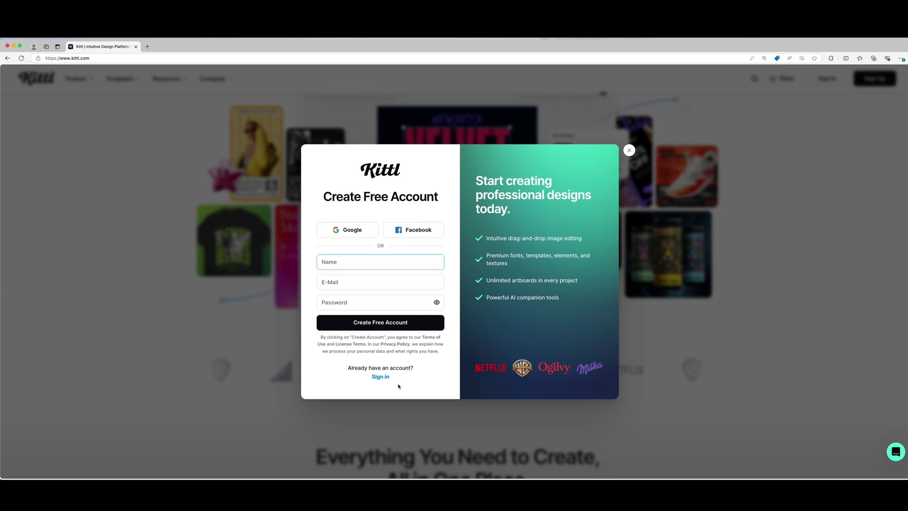
- Sign in with an existing account and browse the Merchandise, mug, Marketing and Branding templates
{"action": "left_click", "coordinate": [381, 376]}
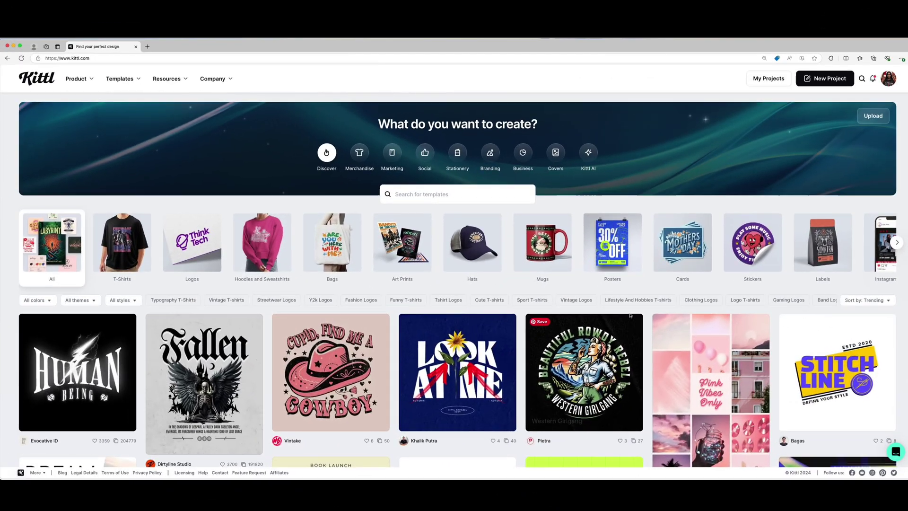
{"action": "left_click", "coordinate": [359, 152]}
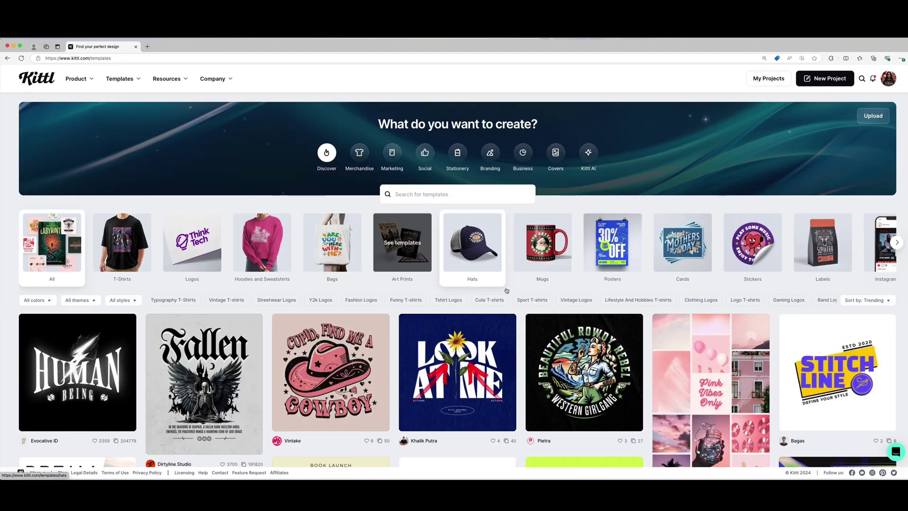
{"action": "left_click", "coordinate": [454, 256]}
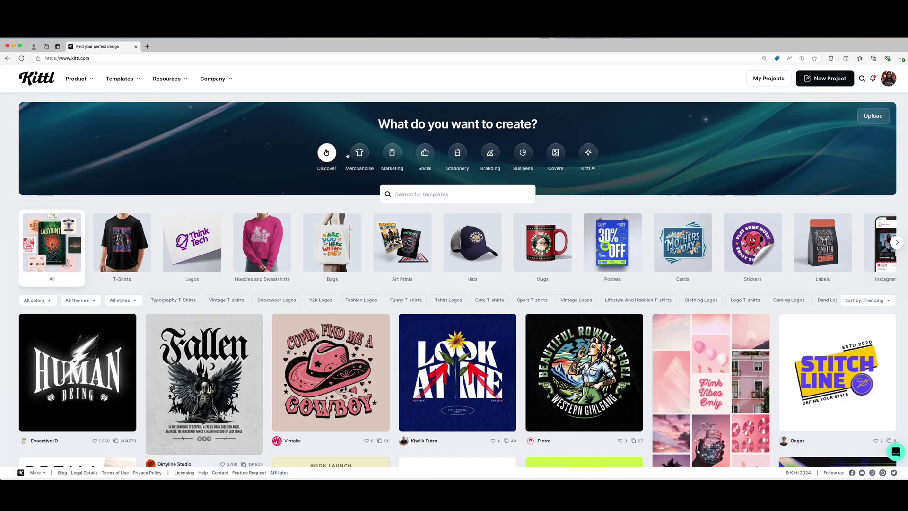
{"action": "left_click", "coordinate": [359, 153]}
{"action": "left_click", "coordinate": [392, 152]}
{"action": "left_click", "coordinate": [490, 153]}
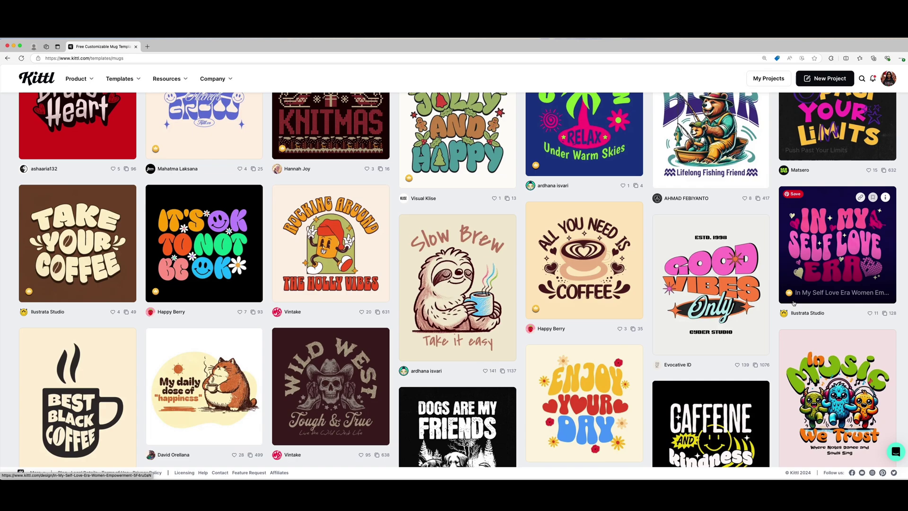
{"action": "scroll", "coordinate": [793, 304], "scroll_direction": "down", "scroll_amount": 2}
{"action": "scroll", "coordinate": [793, 303], "scroll_direction": "down", "scroll_amount": 4}
{"action": "scroll", "coordinate": [793, 304], "scroll_direction": "up", "scroll_amount": 3}
{"action": "scroll", "coordinate": [793, 303], "scroll_direction": "up", "scroll_amount": 10}
{"action": "type", "text": "chr"}
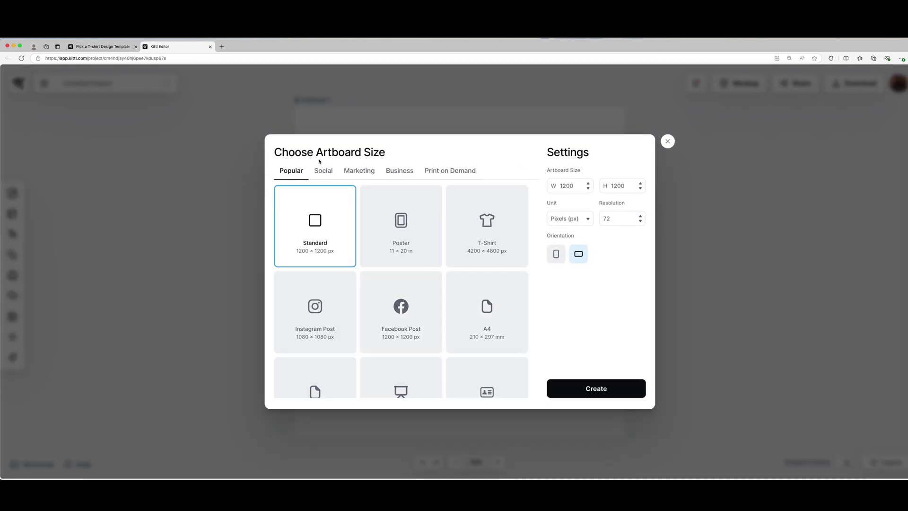
- Create a 4200 × 4800 px Printify T-Shirt artboard from the Print on Demand sizes
{"action": "left_click", "coordinate": [366, 170]}
{"action": "left_click", "coordinate": [450, 170]}
{"action": "scroll", "coordinate": [470, 234], "scroll_direction": "down", "scroll_amount": 3}
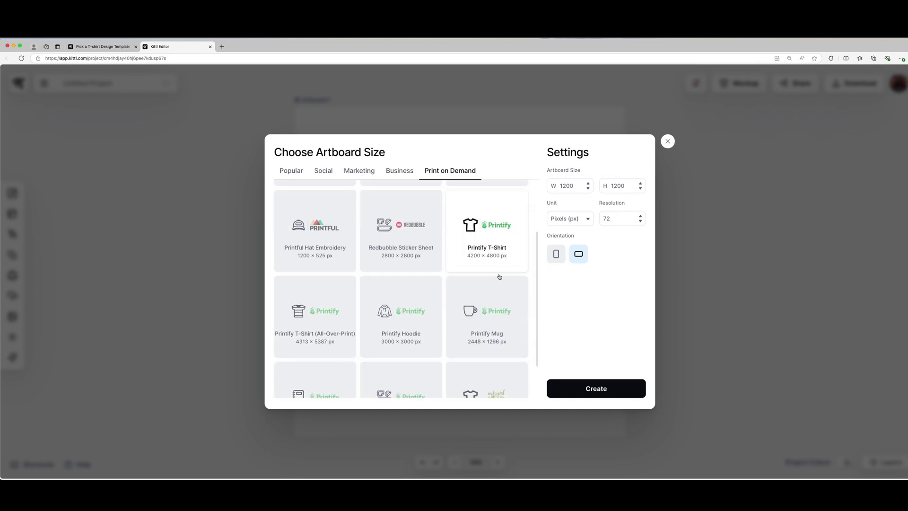
{"action": "scroll", "coordinate": [490, 255], "scroll_direction": "down", "scroll_amount": 2}
{"action": "scroll", "coordinate": [454, 324], "scroll_direction": "up", "scroll_amount": 5}
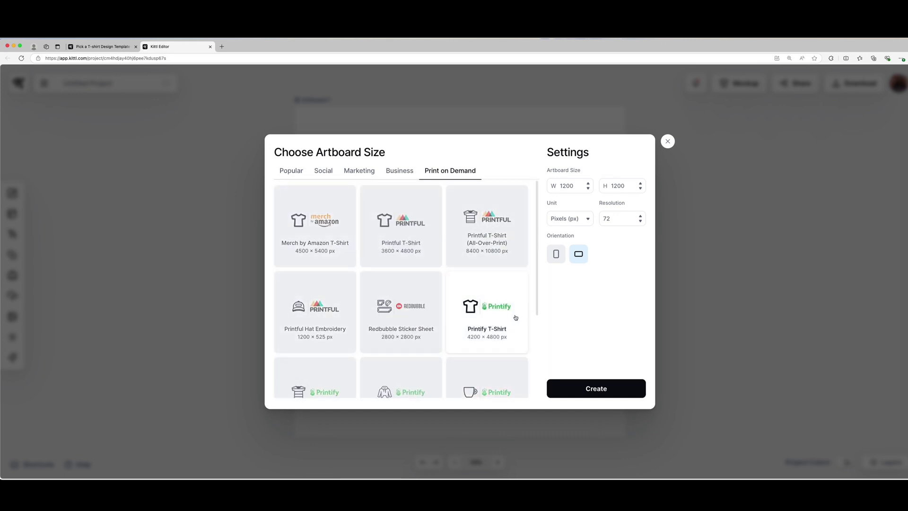
{"action": "scroll", "coordinate": [496, 305], "scroll_direction": "down", "scroll_amount": 2}
{"action": "scroll", "coordinate": [466, 259], "scroll_direction": "down", "scroll_amount": 2}
{"action": "scroll", "coordinate": [475, 285], "scroll_direction": "down", "scroll_amount": 2}
{"action": "scroll", "coordinate": [487, 326], "scroll_direction": "up", "scroll_amount": 5}
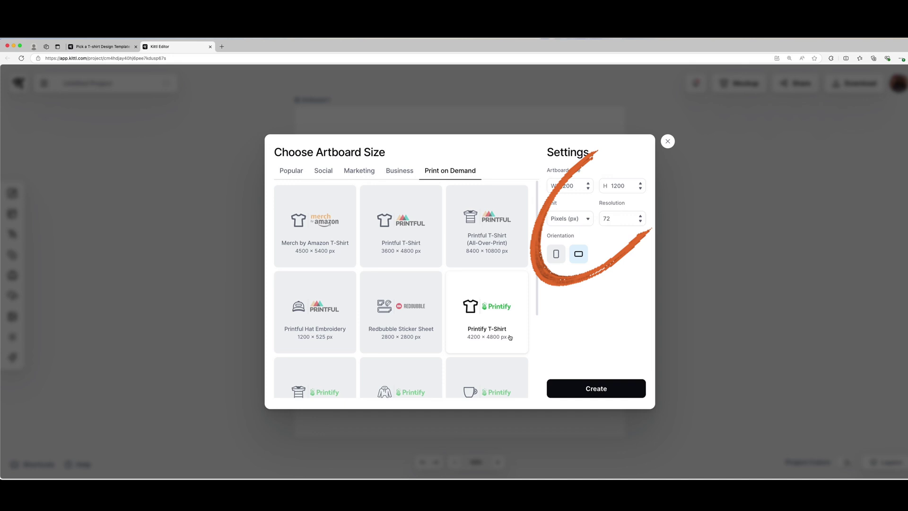
{"action": "left_click", "coordinate": [485, 325]}
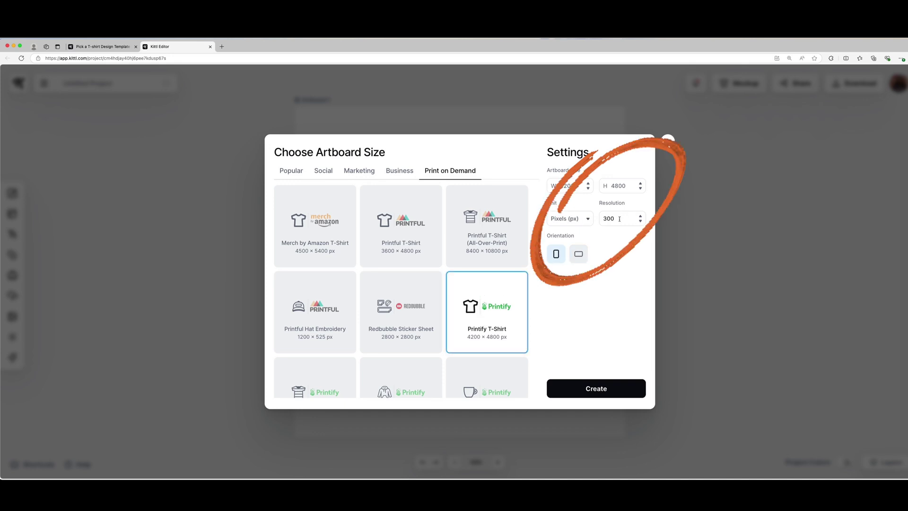
{"action": "left_click", "coordinate": [284, 171]}
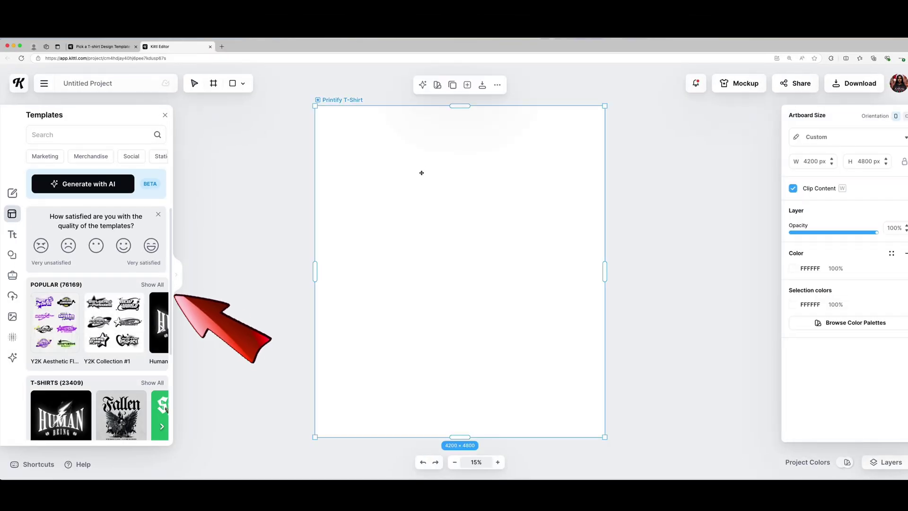
{"action": "scroll", "coordinate": [120, 203], "scroll_direction": "down", "scroll_amount": 2}
{"action": "scroll", "coordinate": [157, 195], "scroll_direction": "down", "scroll_amount": 2}
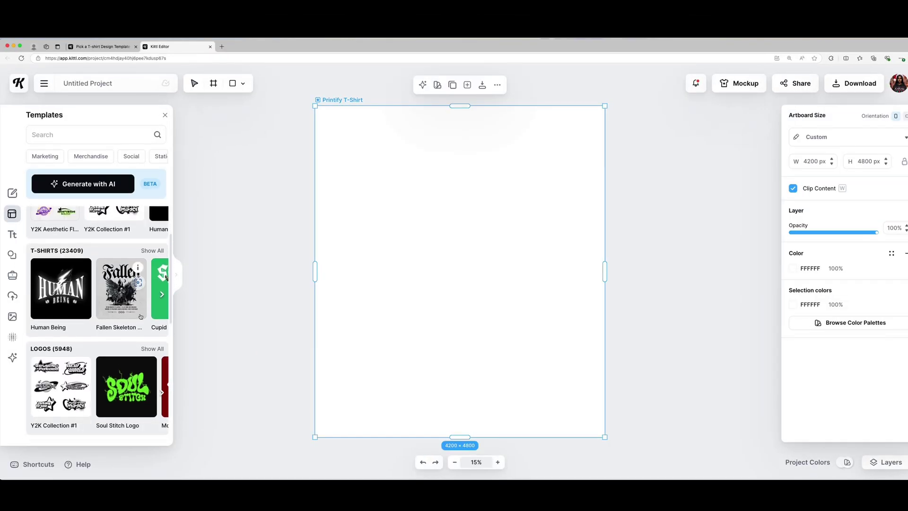
{"action": "scroll", "coordinate": [157, 195], "scroll_direction": "up", "scroll_amount": 1}
- Browse the T-shirt templates, stock images and textures panels, ending on the text options
{"action": "left_click", "coordinate": [152, 286]}
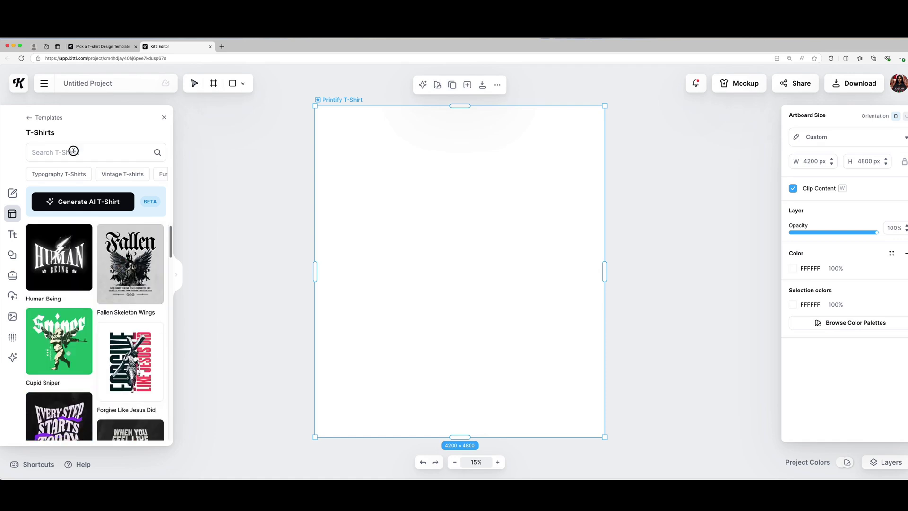
{"action": "left_click", "coordinate": [12, 316]}
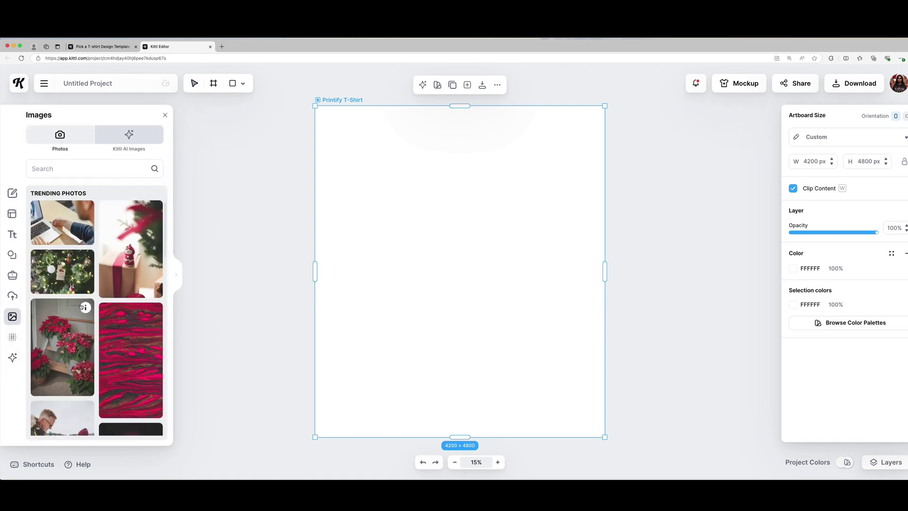
{"action": "left_click", "coordinate": [12, 338]}
{"action": "scroll", "coordinate": [99, 320], "scroll_direction": "down", "scroll_amount": 5}
{"action": "left_click", "coordinate": [12, 234]}
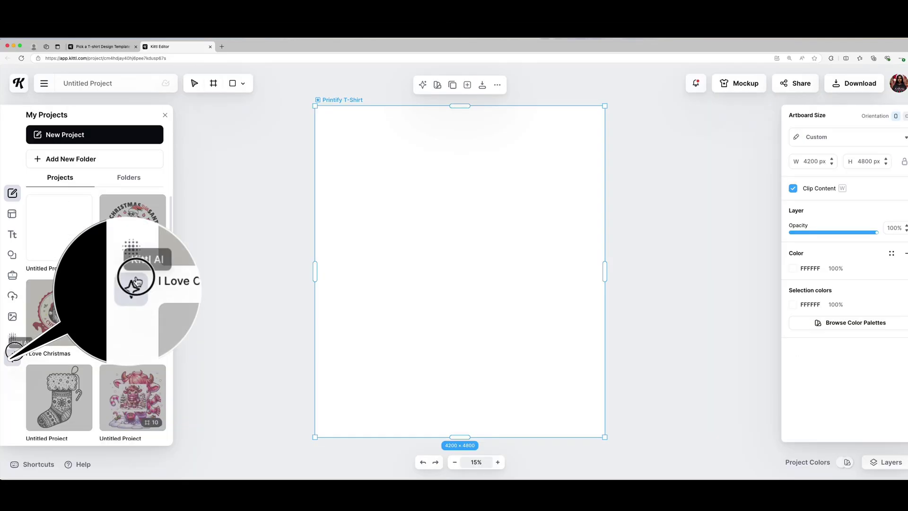
- Generate a T-Shirt Graphic style AI image of Santa drinking coffee, then start a second version
{"action": "left_click", "coordinate": [85, 183]}
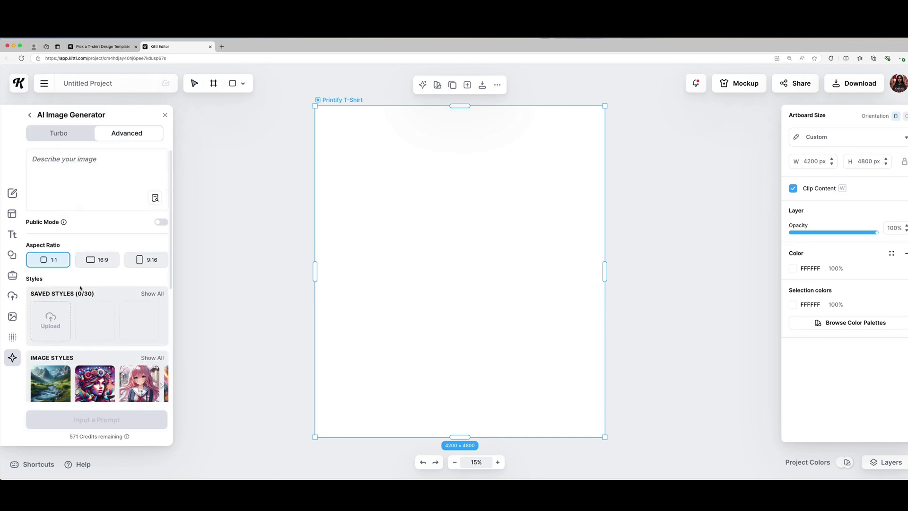
{"action": "left_click", "coordinate": [70, 170]}
{"action": "type", "text": "create an image of santa drinking a cup"}
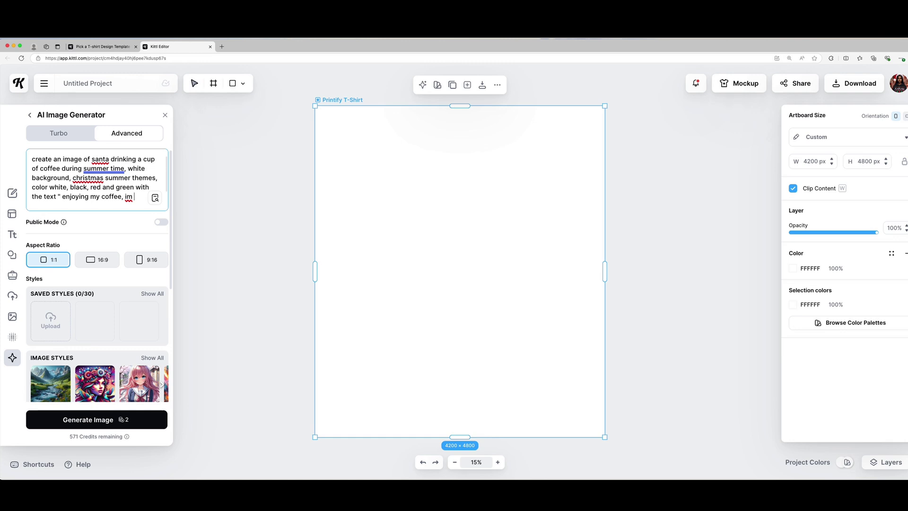
{"action": "scroll", "coordinate": [113, 249], "scroll_direction": "down", "scroll_amount": 3}
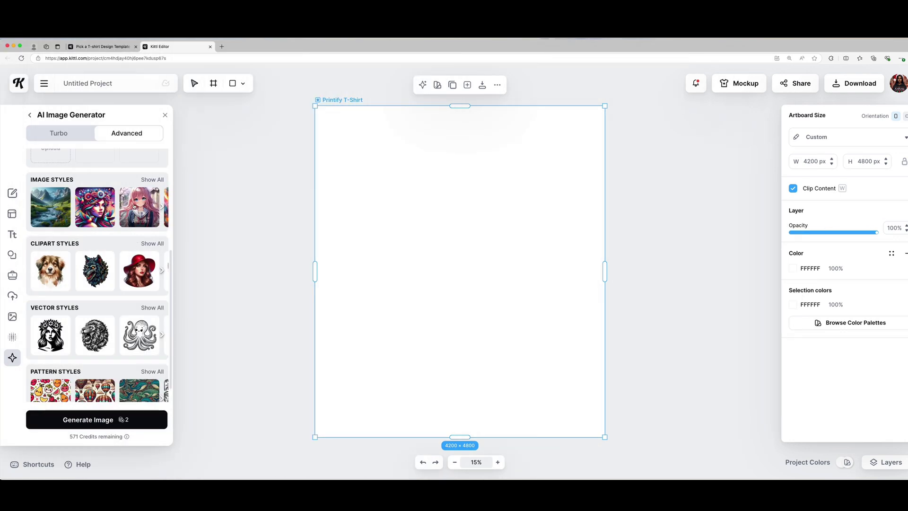
{"action": "left_click", "coordinate": [152, 243]}
{"action": "left_click", "coordinate": [240, 201]}
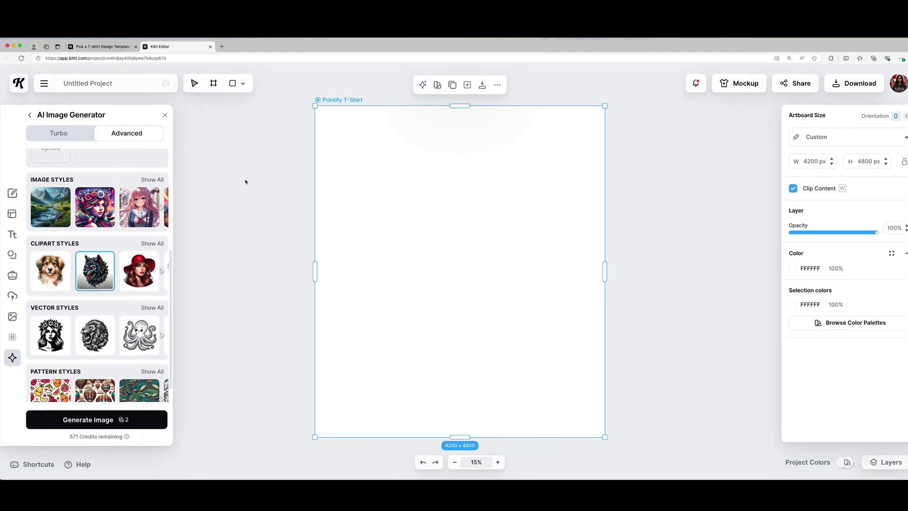
{"action": "scroll", "coordinate": [103, 285], "scroll_direction": "up", "scroll_amount": 3}
{"action": "left_click", "coordinate": [96, 419]}
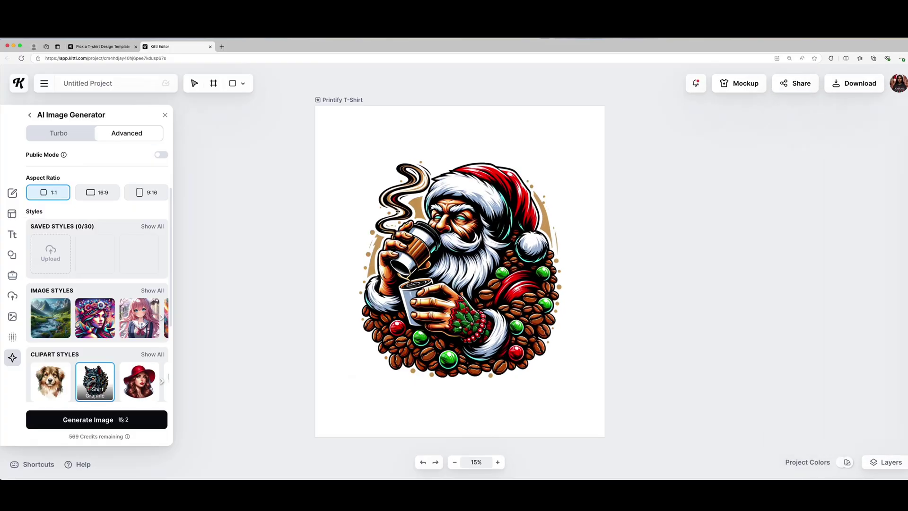
{"action": "scroll", "coordinate": [330, 186], "scroll_direction": "up", "scroll_amount": 2}
{"action": "scroll", "coordinate": [87, 196], "scroll_direction": "up", "scroll_amount": 3}
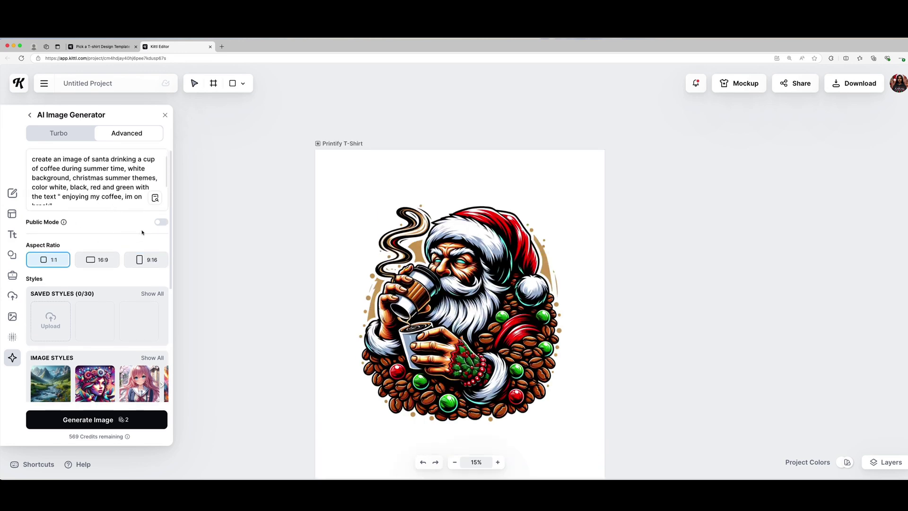
{"action": "left_click", "coordinate": [116, 422]}
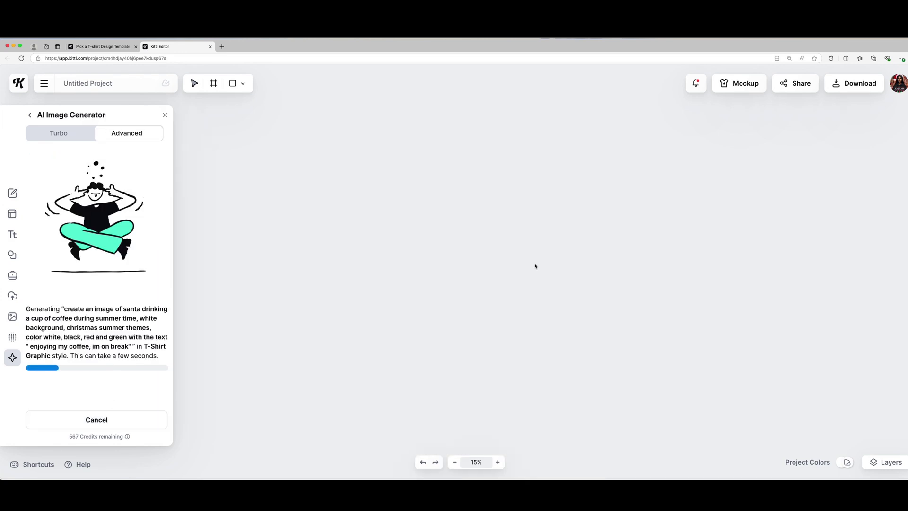
- Select the Artboard 3 design and try the Eraser, leaving without changes
{"action": "left_click", "coordinate": [498, 462]}
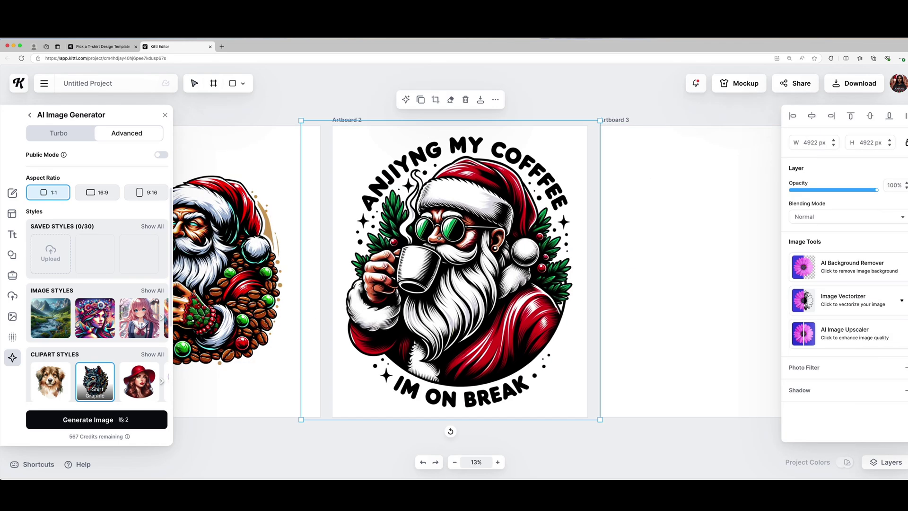
{"action": "left_click", "coordinate": [686, 238]}
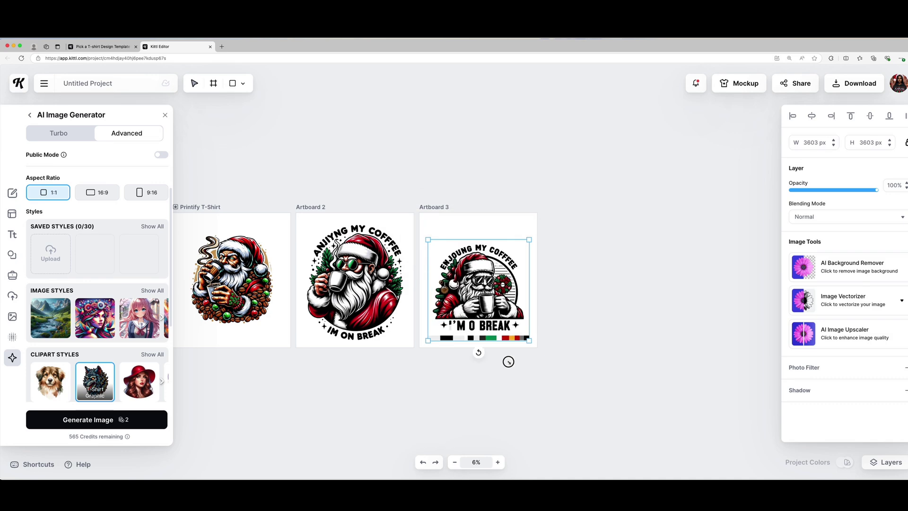
{"action": "left_click", "coordinate": [459, 237]}
{"action": "left_click", "coordinate": [521, 206]}
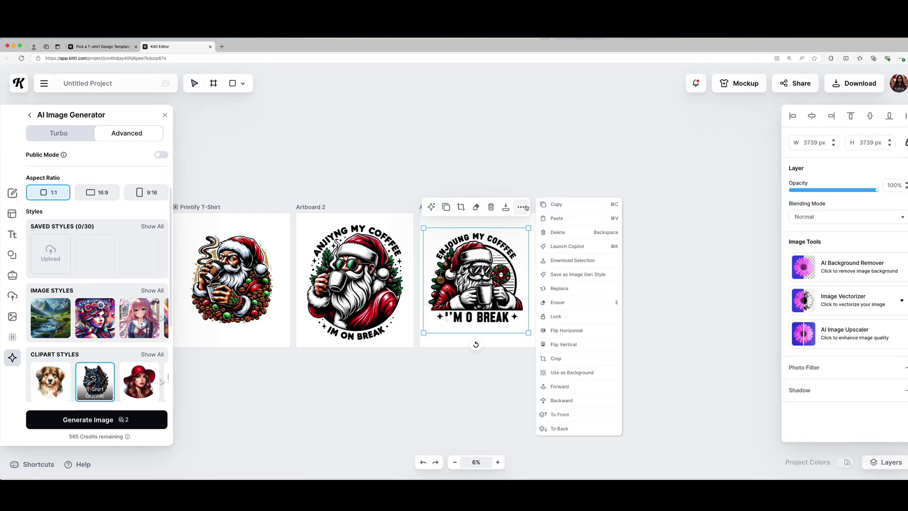
{"action": "left_click", "coordinate": [538, 343]}
{"action": "left_click", "coordinate": [520, 330]}
{"action": "left_click", "coordinate": [412, 293]}
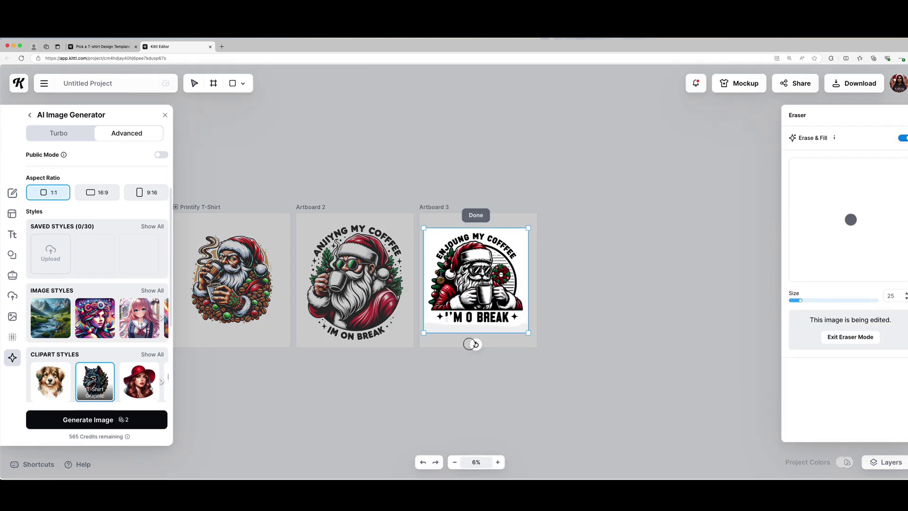
{"action": "left_click", "coordinate": [476, 215]}
{"action": "left_click", "coordinate": [330, 219]}
- Generate two more Santa coffee design variations and deselect the current design
{"action": "left_click", "coordinate": [88, 420]}
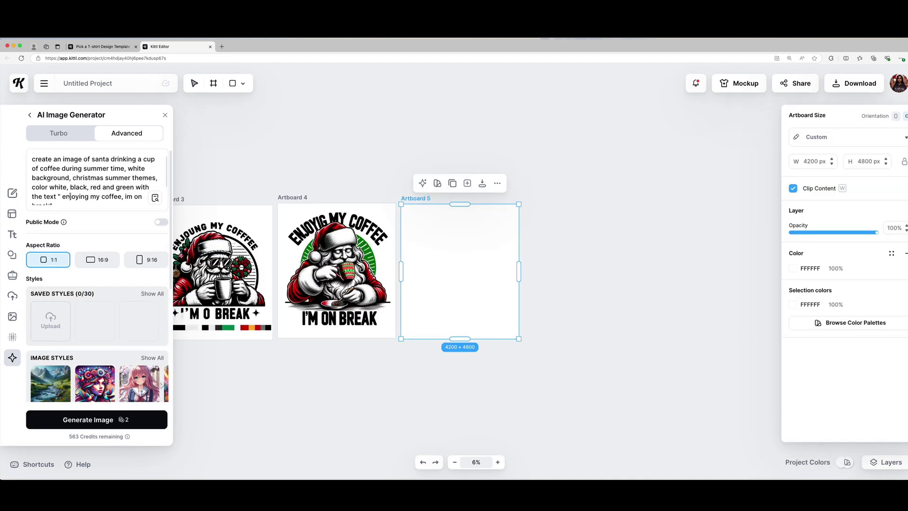
{"action": "left_click", "coordinate": [88, 419]}
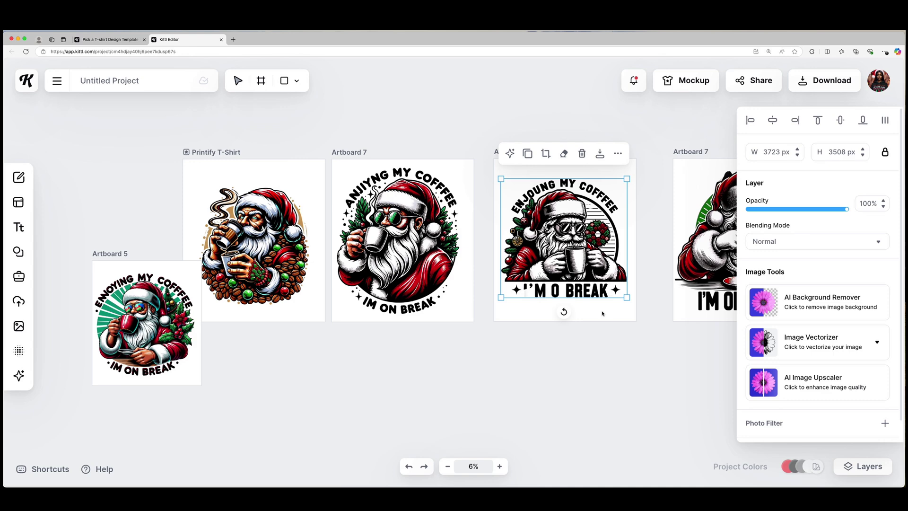
{"action": "left_click", "coordinate": [710, 360]}
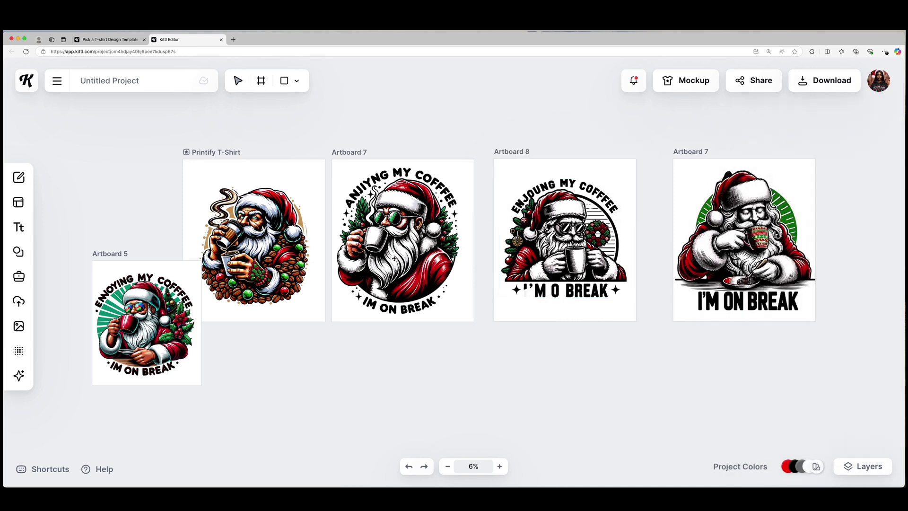
- Use the Eraser to remove the IM ON BREAK lettering beneath the Artboard 7 Santa
{"action": "left_click", "coordinate": [395, 258]}
{"action": "left_click", "coordinate": [500, 467]}
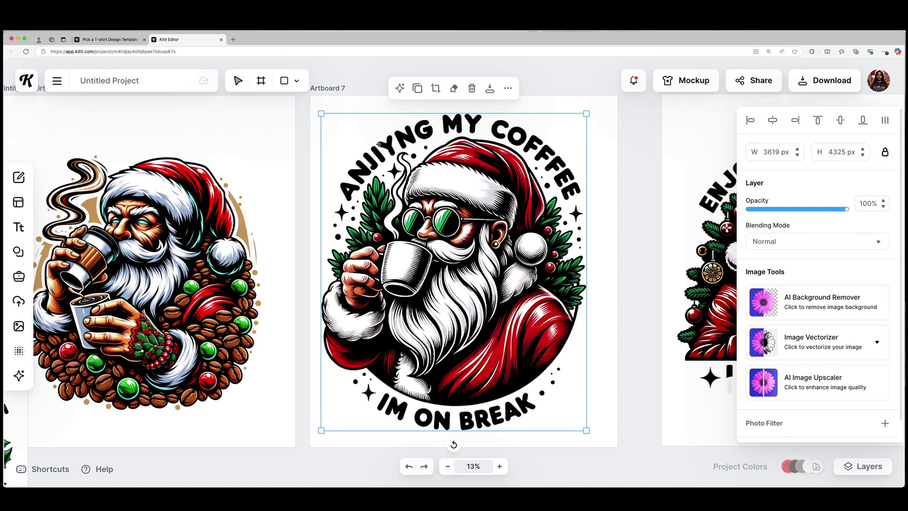
{"action": "left_click", "coordinate": [398, 88]}
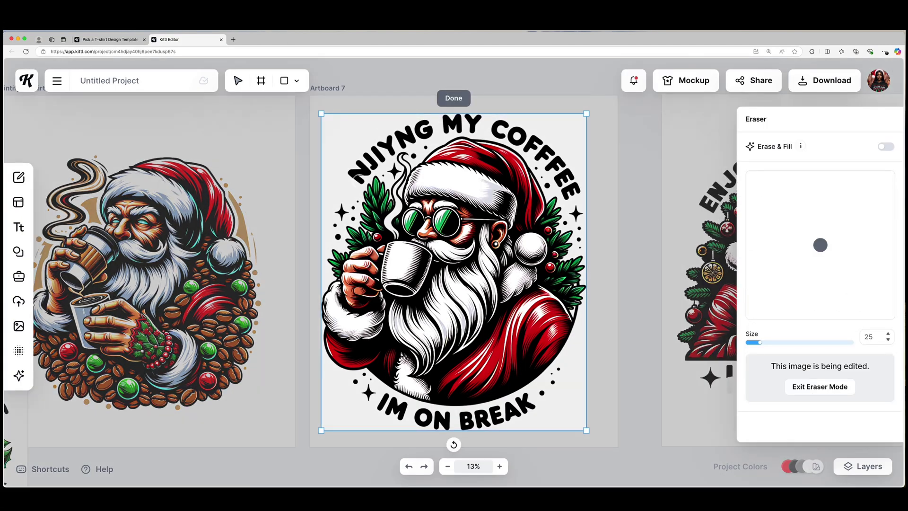
{"action": "left_click_drag", "start_coordinate": [351, 169], "coordinate": [365, 172]}
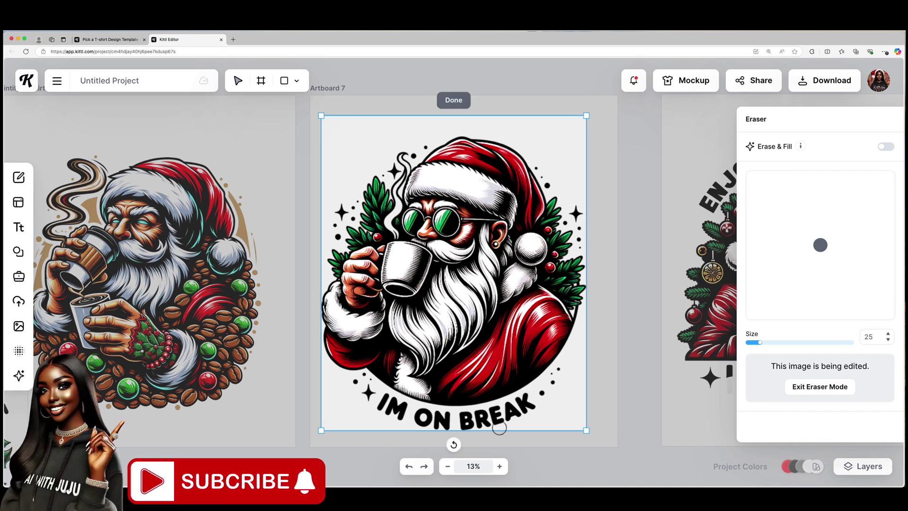
{"action": "left_click_drag", "start_coordinate": [529, 401], "coordinate": [462, 417]}
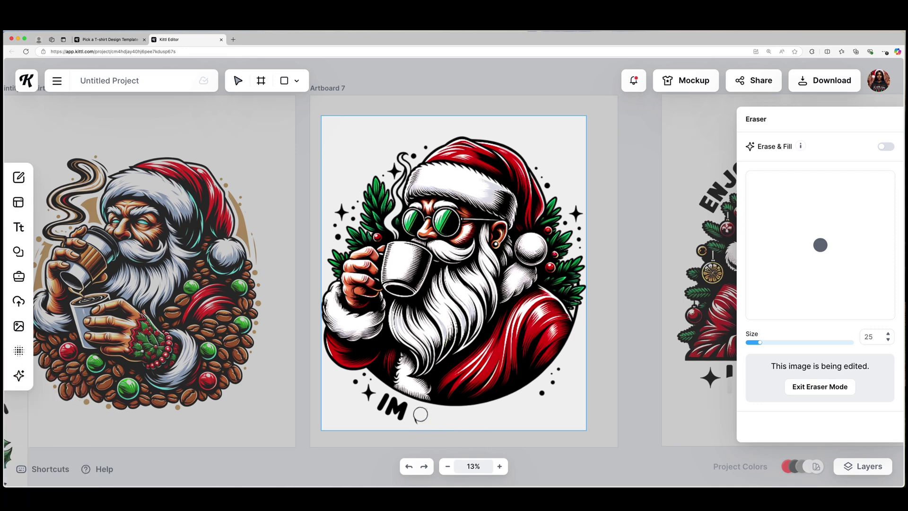
{"action": "left_click", "coordinate": [409, 467]}
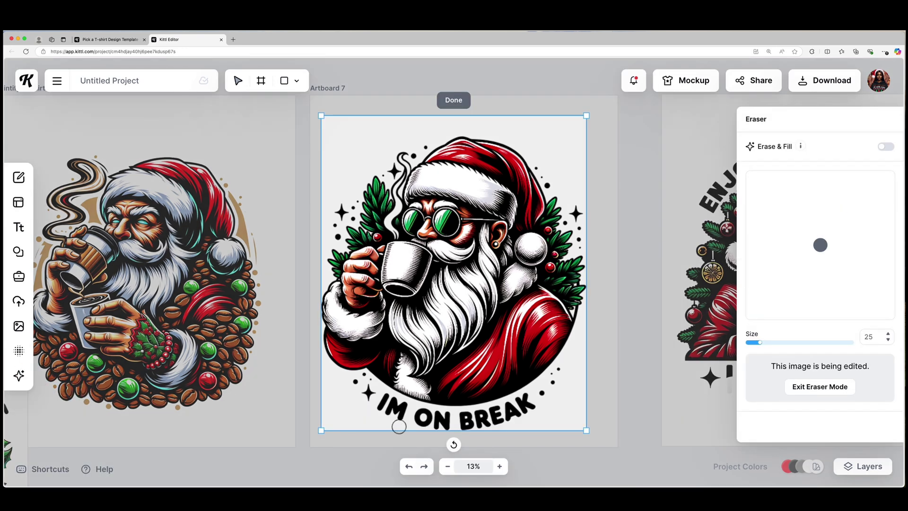
{"action": "left_click_drag", "start_coordinate": [395, 409], "coordinate": [387, 406]}
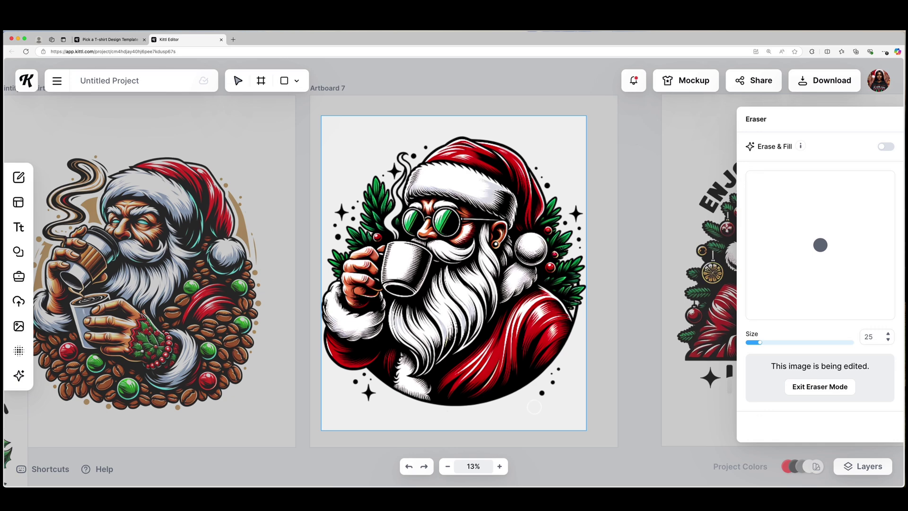
{"action": "left_click", "coordinate": [454, 96]}
{"action": "left_click", "coordinate": [545, 102]}
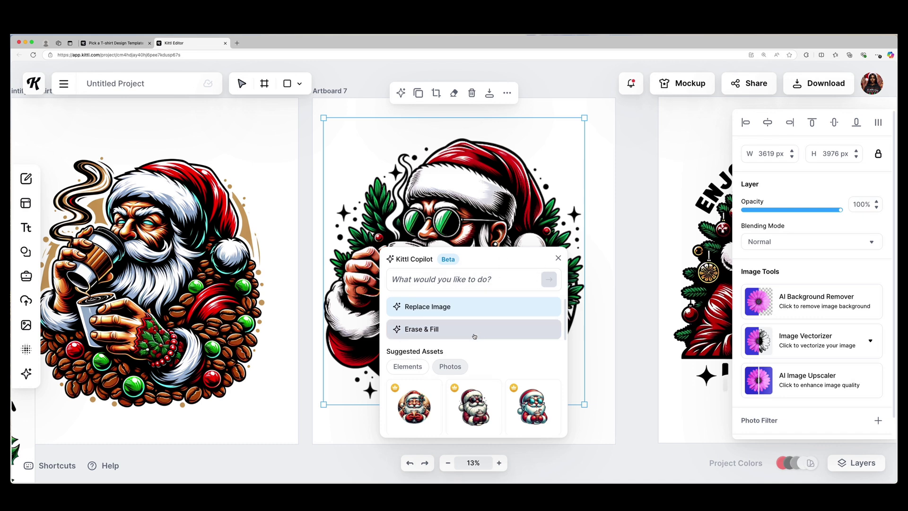
{"action": "scroll", "coordinate": [473, 397], "scroll_direction": "down", "scroll_amount": 2}
{"action": "scroll", "coordinate": [426, 369], "scroll_direction": "down", "scroll_amount": 2}
{"action": "scroll", "coordinate": [532, 372], "scroll_direction": "down", "scroll_amount": 1}
{"action": "scroll", "coordinate": [533, 371], "scroll_direction": "down", "scroll_amount": 2}
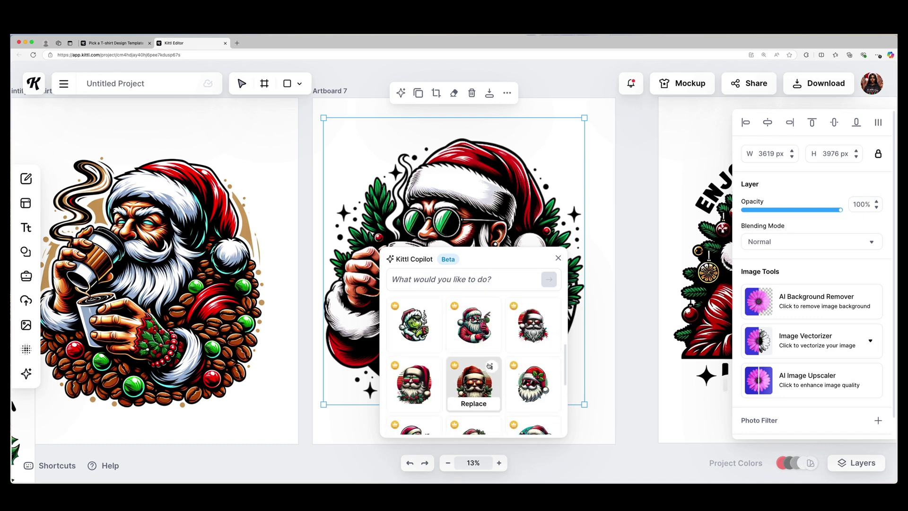
{"action": "mouse_move", "coordinate": [532, 322]}
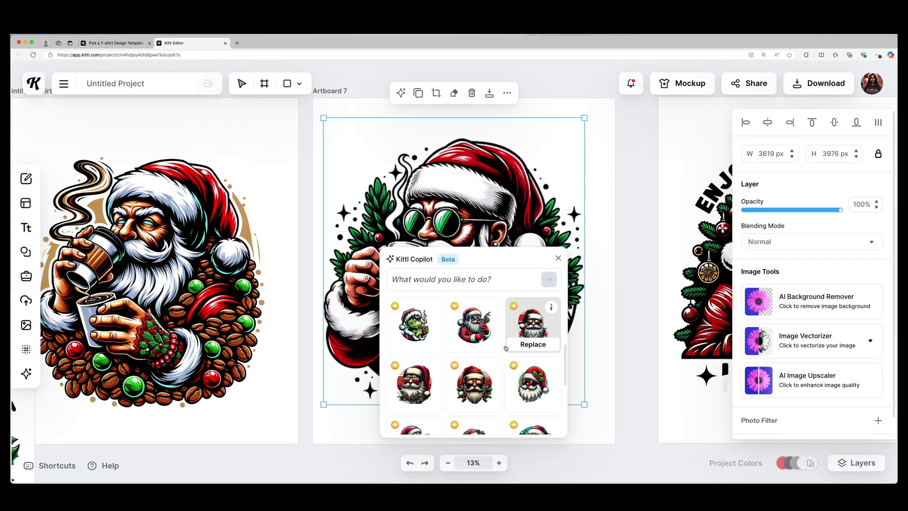
- Try the sunglasses Santa asset as a replacement, then undo to restore the coffee-mug Santa
{"action": "left_click", "coordinate": [508, 345]}
{"action": "left_click", "coordinate": [557, 258]}
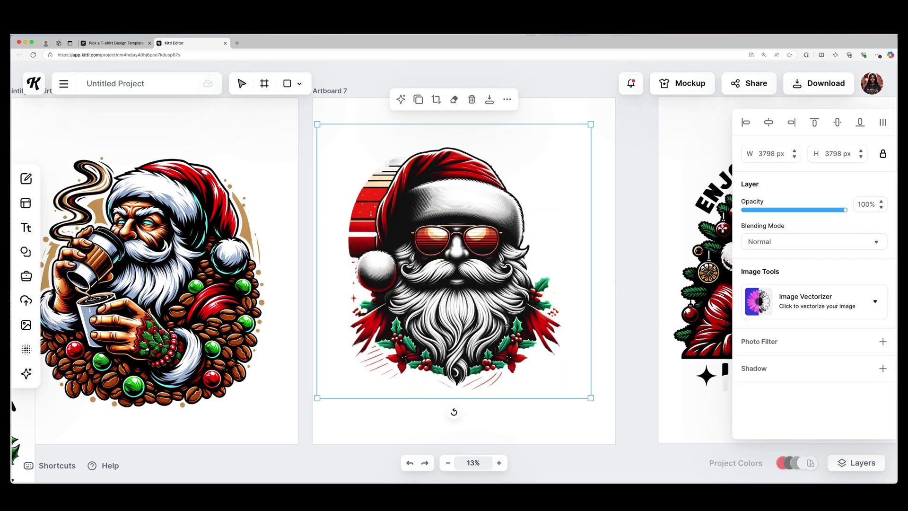
{"action": "left_click", "coordinate": [412, 463]}
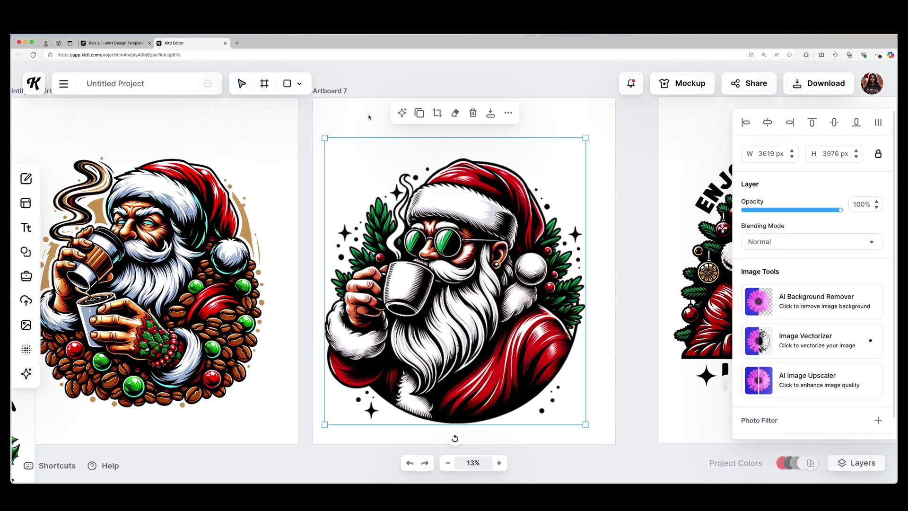
- Add a new headline and enlarge it across the top centre of the artboard
{"action": "left_click", "coordinate": [27, 227]}
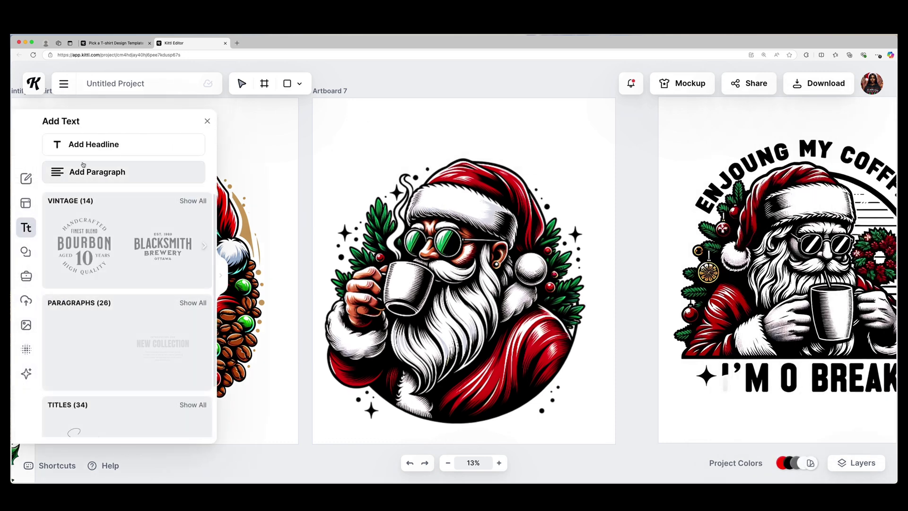
{"action": "left_click", "coordinate": [93, 144]}
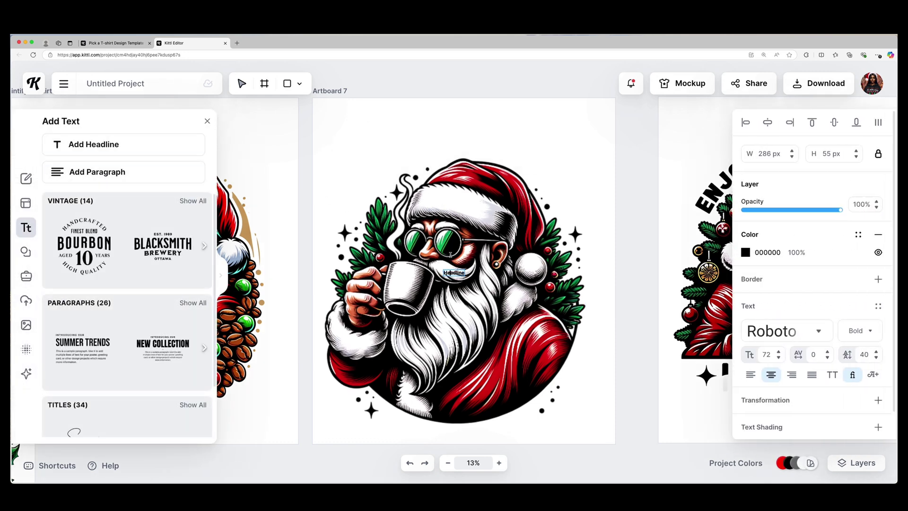
{"action": "left_click_drag", "start_coordinate": [467, 274], "coordinate": [457, 266]}
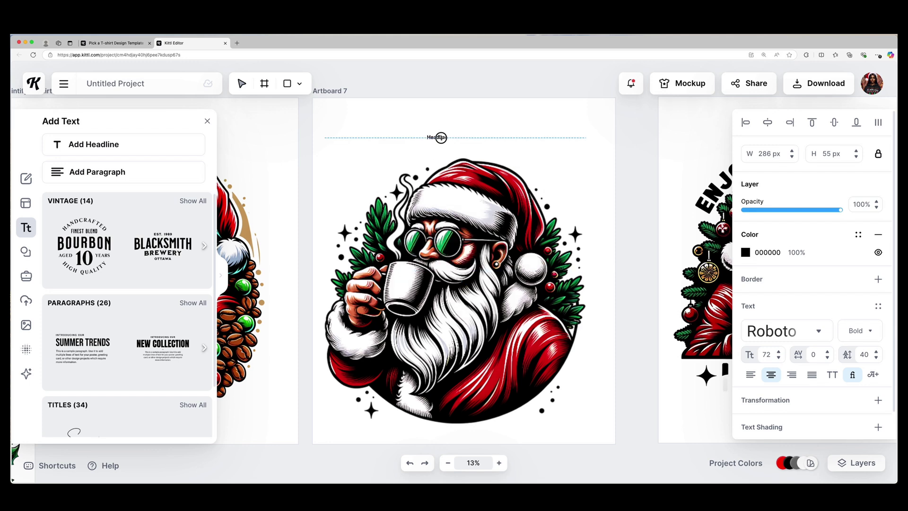
{"action": "left_click_drag", "start_coordinate": [440, 137], "coordinate": [441, 135]}
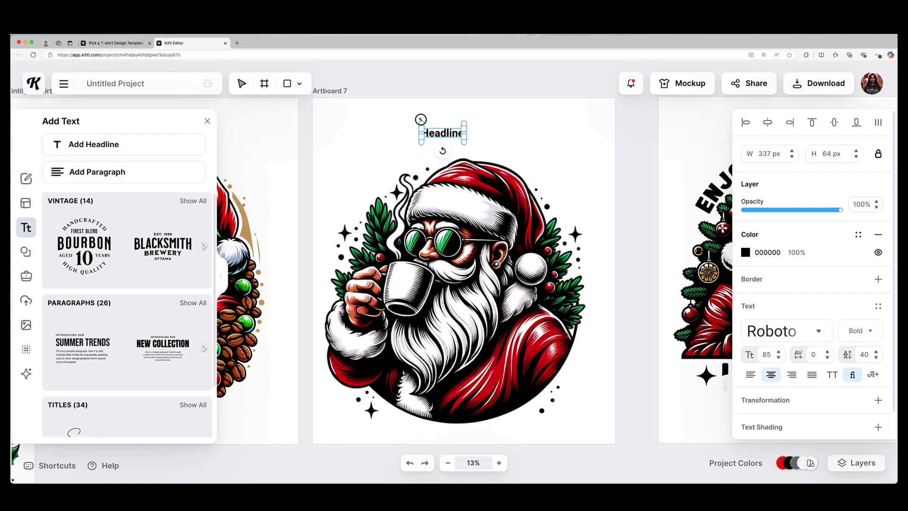
{"action": "mouse_move", "coordinate": [440, 130]}
{"action": "left_mouse_down"}
{"action": "mouse_move", "coordinate": [325, 111]}
{"action": "mouse_move", "coordinate": [419, 135]}
{"action": "left_mouse_up"}
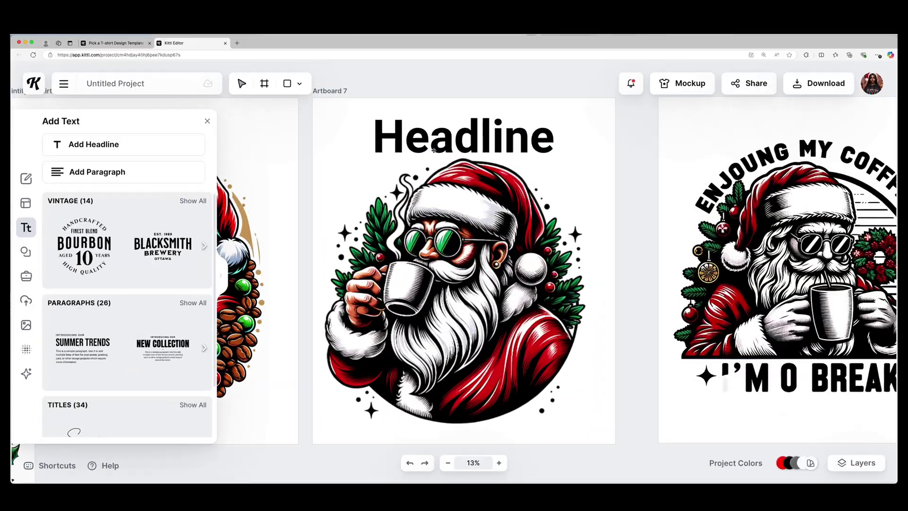
{"action": "type", "text": "enjoying my coffee"}
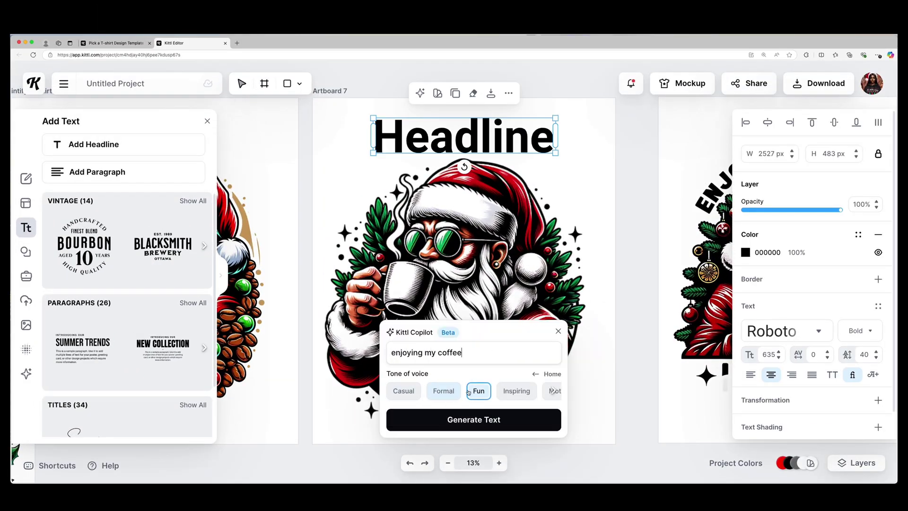
- Use Copilot's Inspiring tone to make the headline 'Cherishing My Cup', in uppercase
{"action": "left_click", "coordinate": [553, 390]}
{"action": "left_click", "coordinate": [474, 419]}
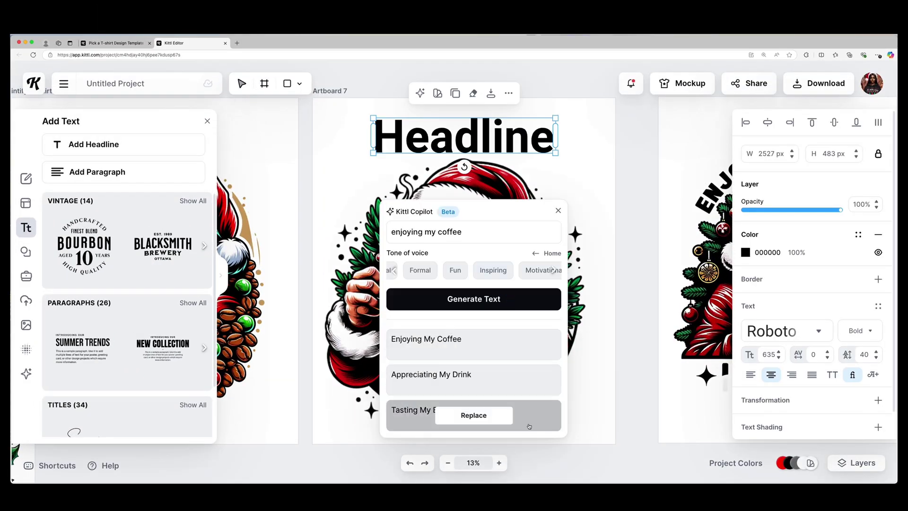
{"action": "left_click", "coordinate": [493, 269]}
{"action": "left_click", "coordinate": [473, 414]}
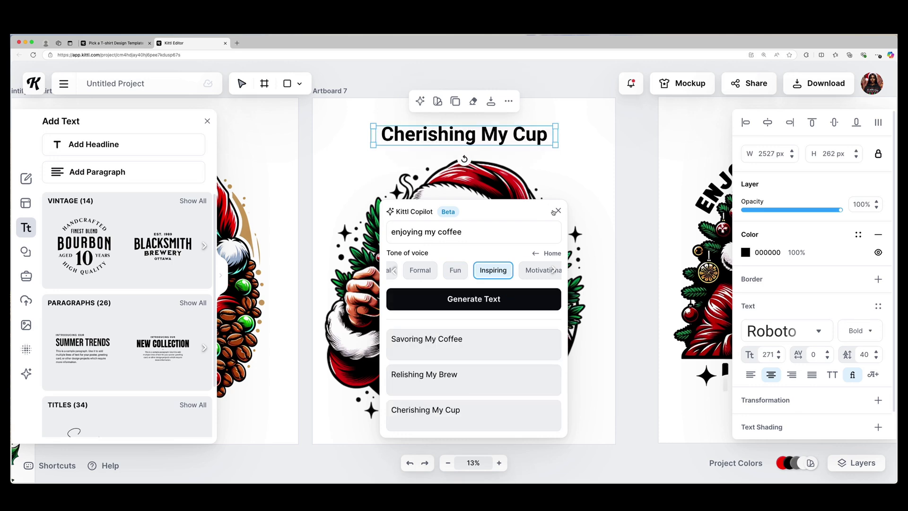
{"action": "left_click", "coordinate": [558, 210]}
{"action": "double_click", "coordinate": [530, 124]}
{"action": "left_click", "coordinate": [832, 375]}
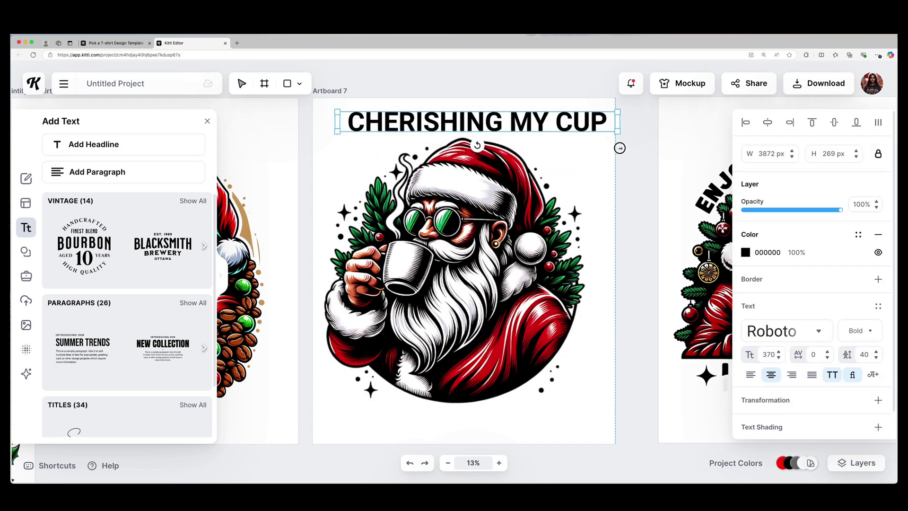
- Curve the headline along a circle, widening the arc over Santa's head
{"action": "left_click", "coordinate": [878, 400]}
{"action": "left_click", "coordinate": [829, 324]}
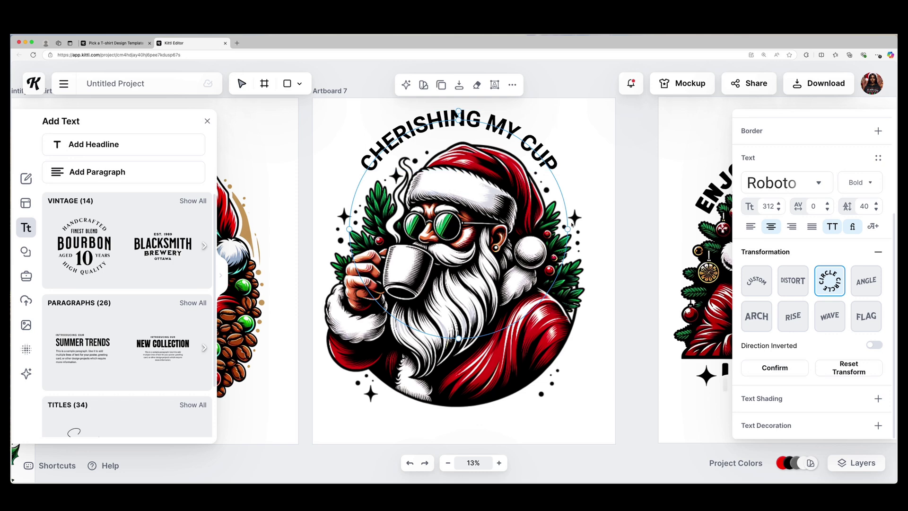
{"action": "left_click_drag", "start_coordinate": [507, 112], "coordinate": [521, 312]}
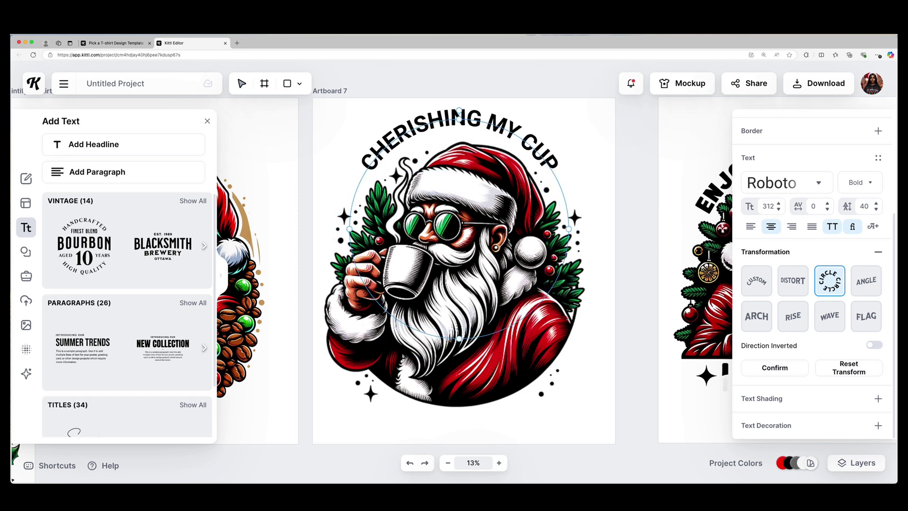
{"action": "key", "text": "Escape"}
{"action": "left_click", "coordinate": [454, 192]}
{"action": "double_click", "coordinate": [454, 193]}
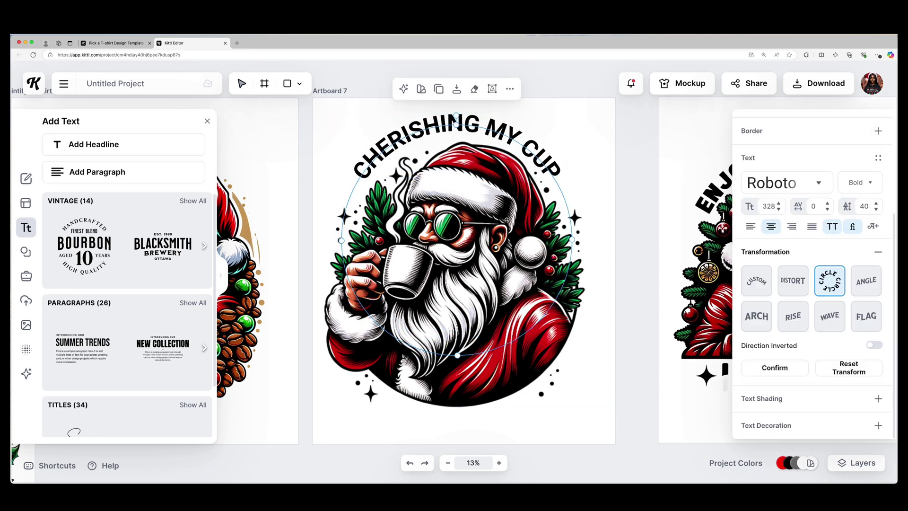
{"action": "left_click", "coordinate": [776, 367]}
- Colour the headline green (08BA68) and set its font to Lilita One
{"action": "left_click", "coordinate": [744, 147]}
{"action": "left_click", "coordinate": [601, 311]}
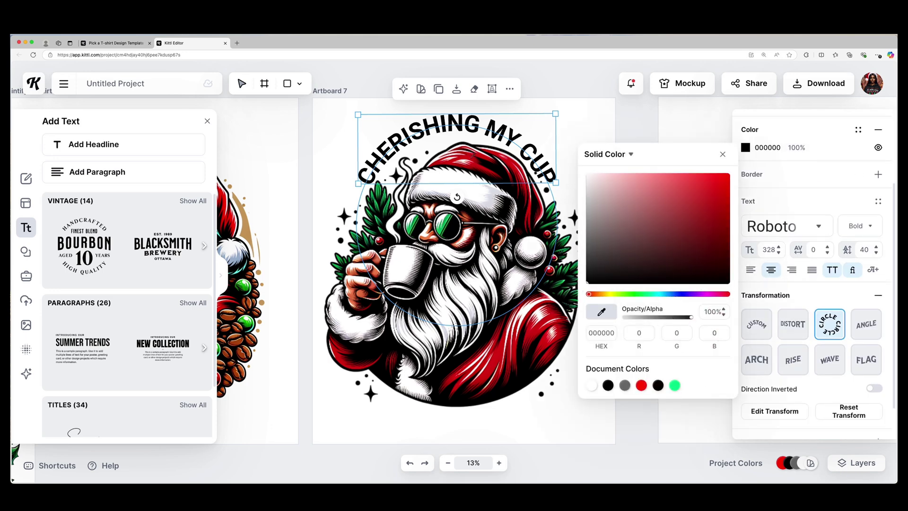
{"action": "left_click", "coordinate": [674, 385]}
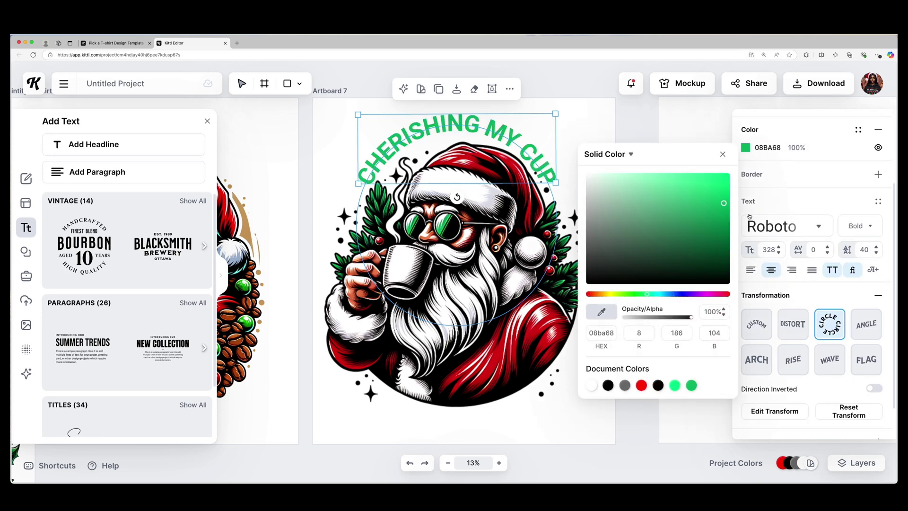
{"action": "left_click", "coordinate": [783, 225]}
{"action": "left_click", "coordinate": [629, 348]}
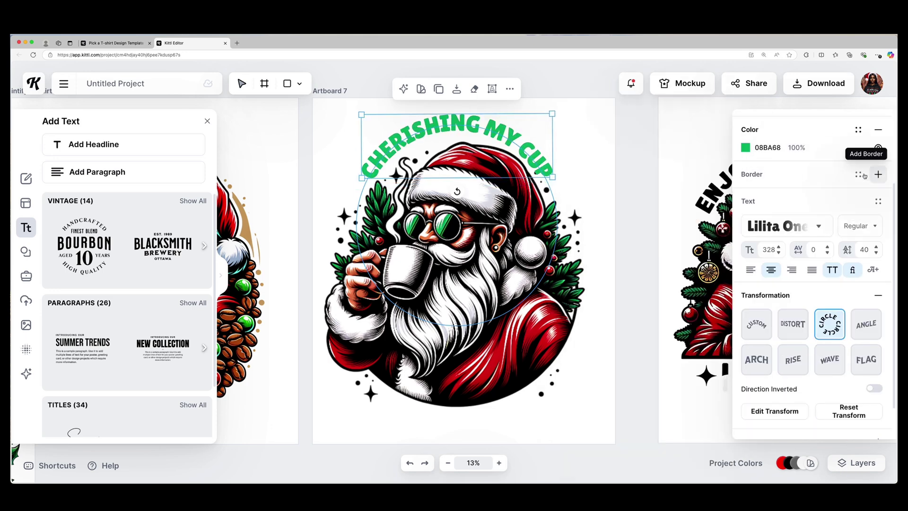
{"action": "scroll", "coordinate": [851, 234], "scroll_direction": "down", "scroll_amount": 2}
{"action": "scroll", "coordinate": [797, 301], "scroll_direction": "down", "scroll_amount": 3}
- Give the headline a red two-tone text decoration, then deselect it
{"action": "left_click", "coordinate": [878, 270]}
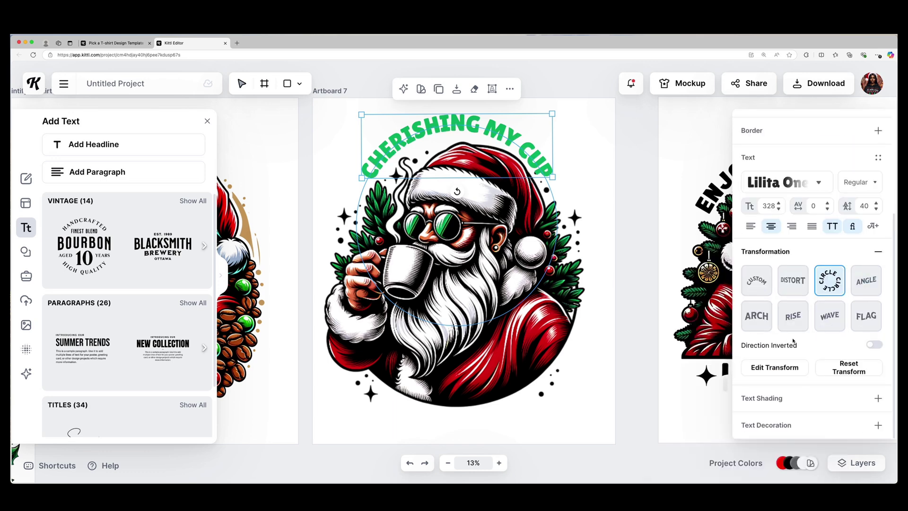
{"action": "left_click", "coordinate": [866, 348]}
{"action": "left_click", "coordinate": [744, 377]}
{"action": "left_click", "coordinate": [542, 220]}
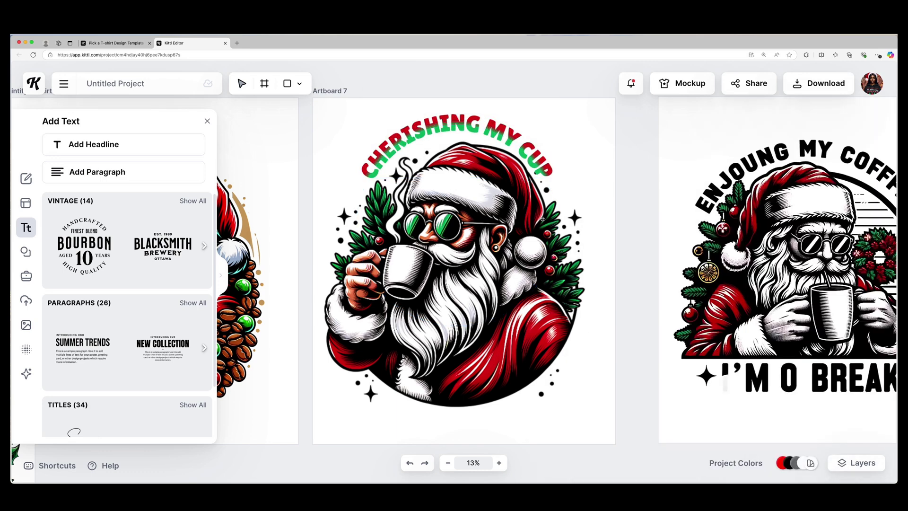
{"action": "left_click", "coordinate": [260, 140]}
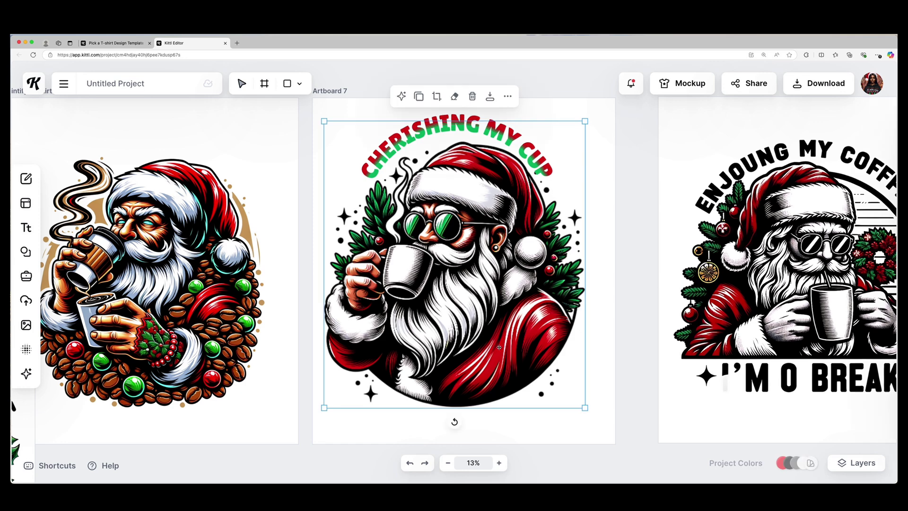
- Add a bottom headline reading 'Chillin' Like A Villain' using Copilot's Fun tone
{"action": "left_click", "coordinate": [26, 227]}
{"action": "left_click", "coordinate": [94, 144]}
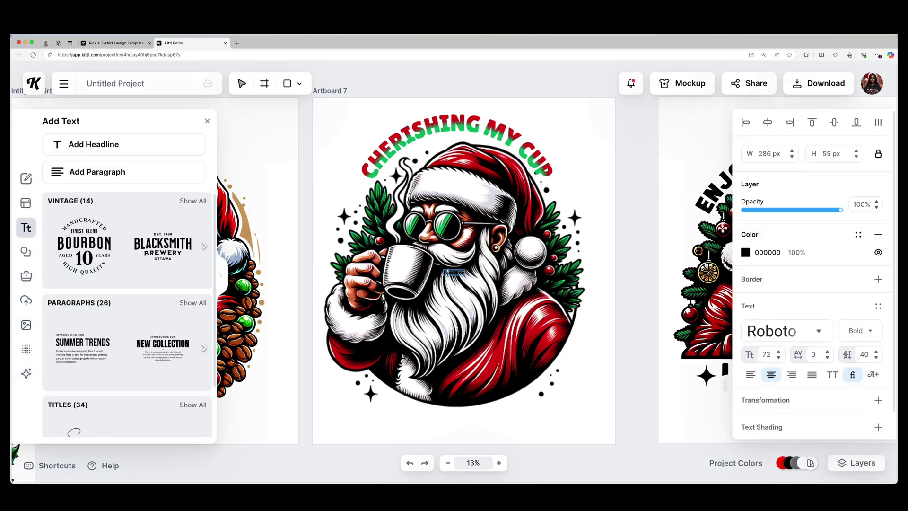
{"action": "left_click_drag", "start_coordinate": [454, 260], "coordinate": [457, 426]}
{"action": "left_click", "coordinate": [415, 385]}
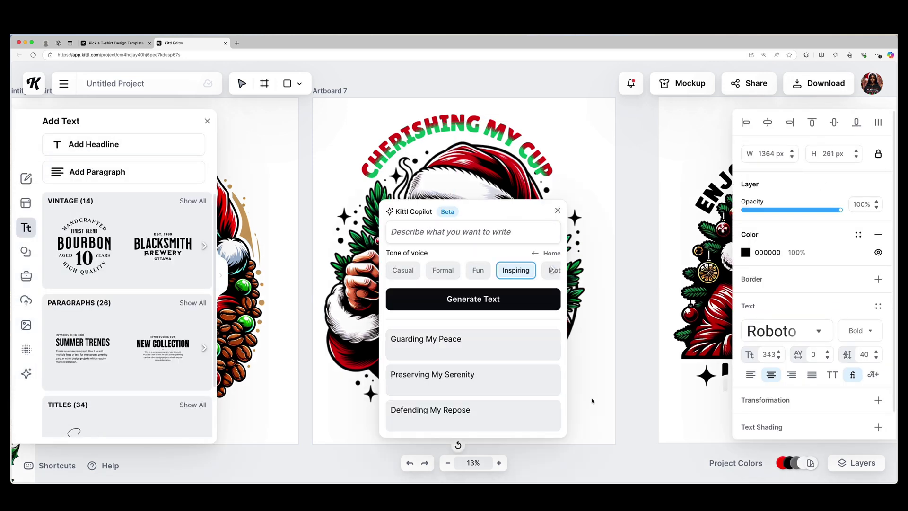
{"action": "type", "text": "im on a break"}
{"action": "key", "text": "Return"}
{"action": "left_click", "coordinate": [478, 270]}
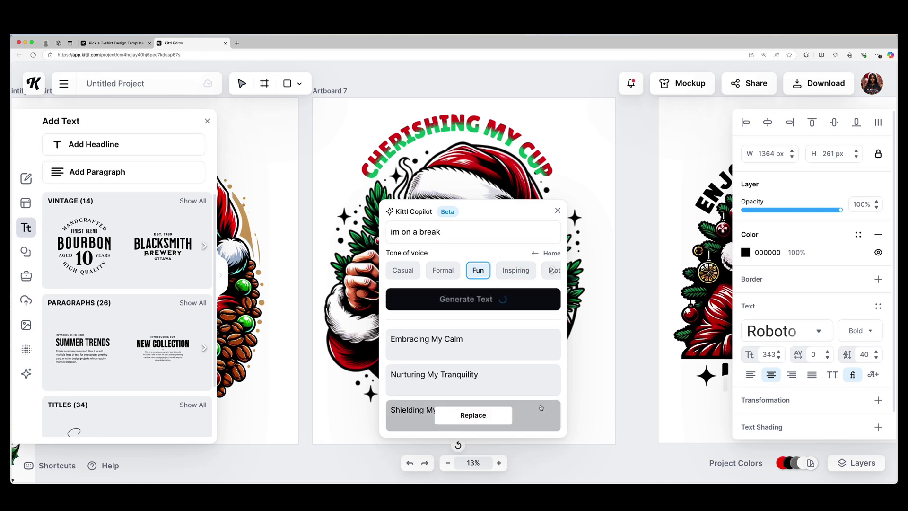
{"action": "left_click", "coordinate": [473, 298]}
{"action": "left_click", "coordinate": [425, 339]}
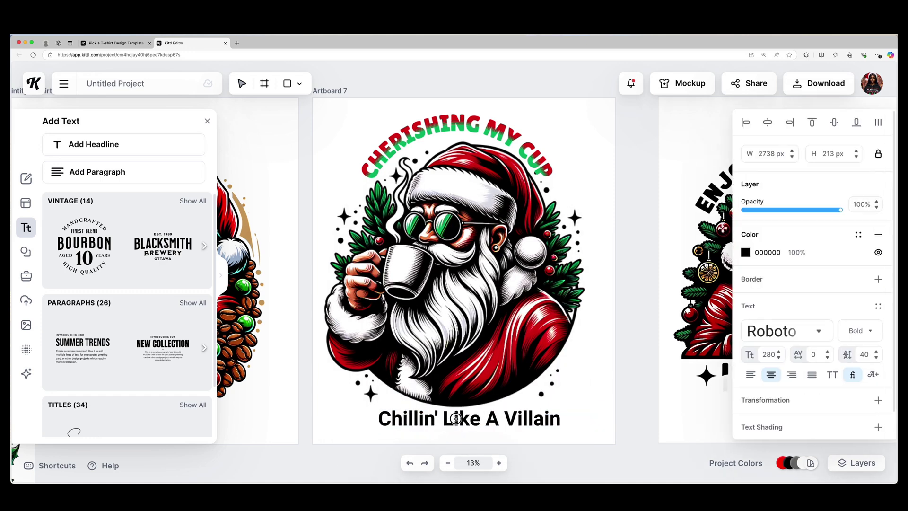
- Nudge the 'Chillin' Like A Villain' subtitle up and curve it into an arch
{"action": "left_click", "coordinate": [458, 133]}
{"action": "left_click", "coordinate": [459, 193]}
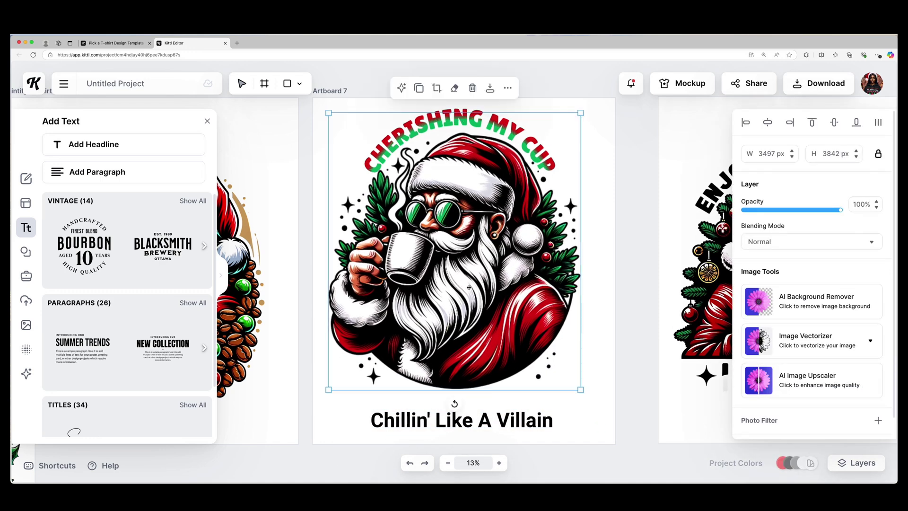
{"action": "left_click", "coordinate": [461, 420]}
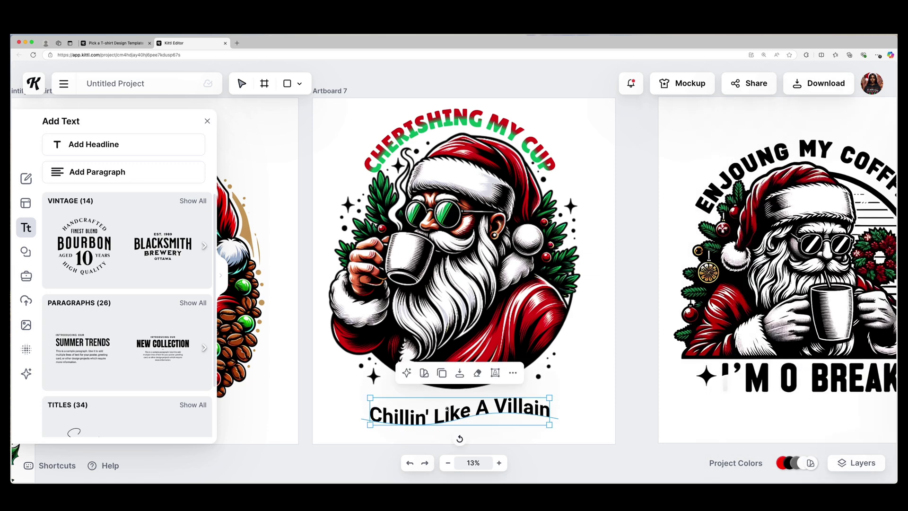
{"action": "left_click_drag", "start_coordinate": [510, 409], "coordinate": [507, 400]}
{"action": "left_click", "coordinate": [829, 364]}
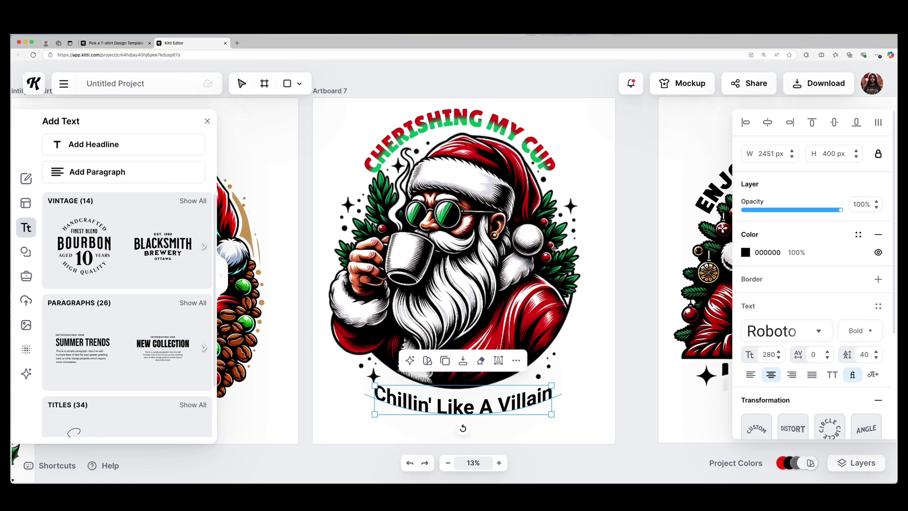
{"action": "left_click", "coordinate": [409, 463]}
- Colour the subtitle text red (DC031A)
{"action": "left_click", "coordinate": [530, 400]}
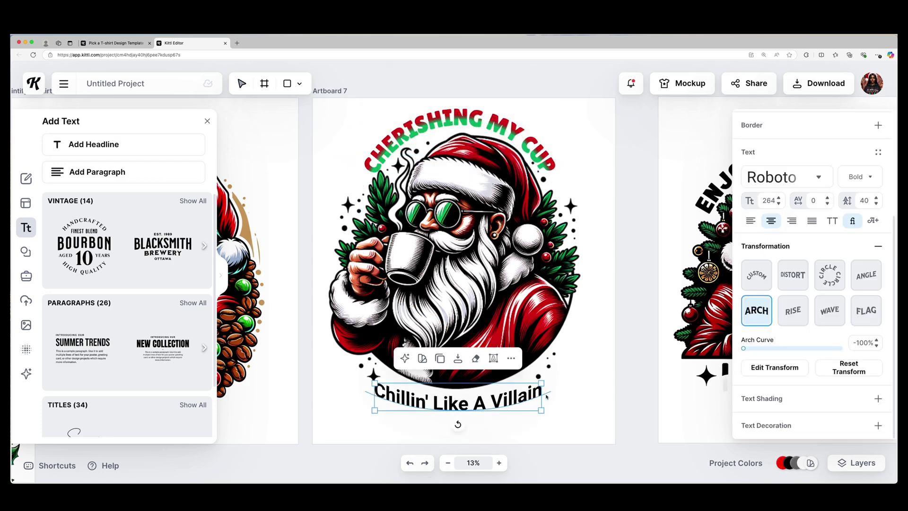
{"action": "double_click", "coordinate": [536, 401]}
{"action": "left_click", "coordinate": [455, 408]}
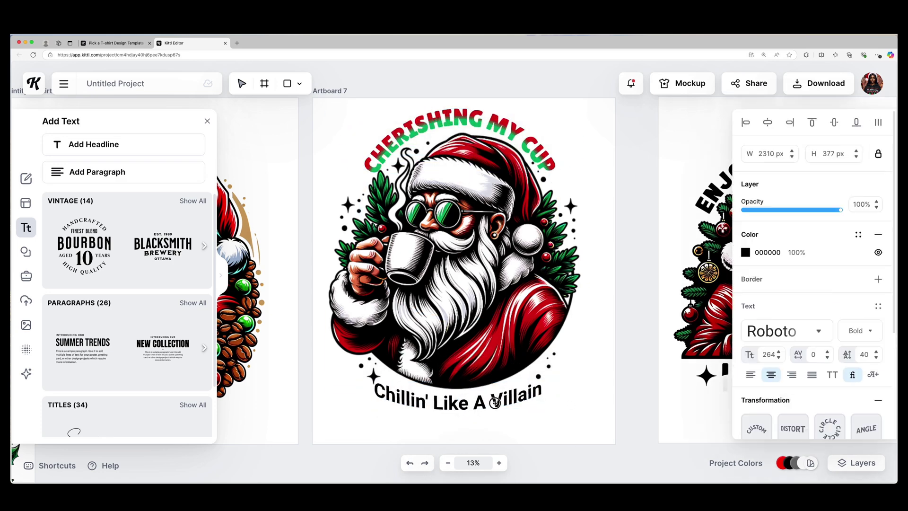
{"action": "left_click", "coordinate": [745, 252]}
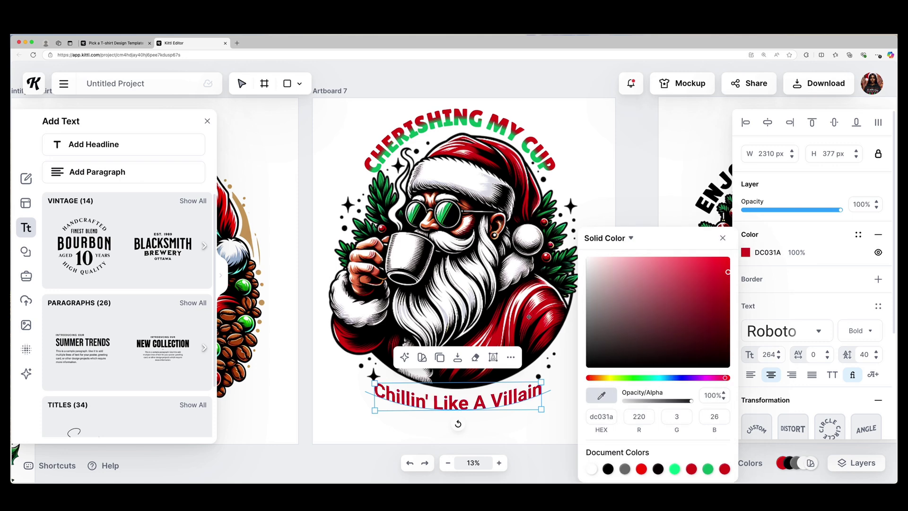
{"action": "key", "text": "Escape"}
{"action": "scroll", "coordinate": [809, 319], "scroll_direction": "down", "scroll_amount": 4}
- Add a green (09BA6A) text decoration to the subtitle, then deselect it
{"action": "left_click", "coordinate": [792, 347]}
{"action": "left_click", "coordinate": [745, 377]}
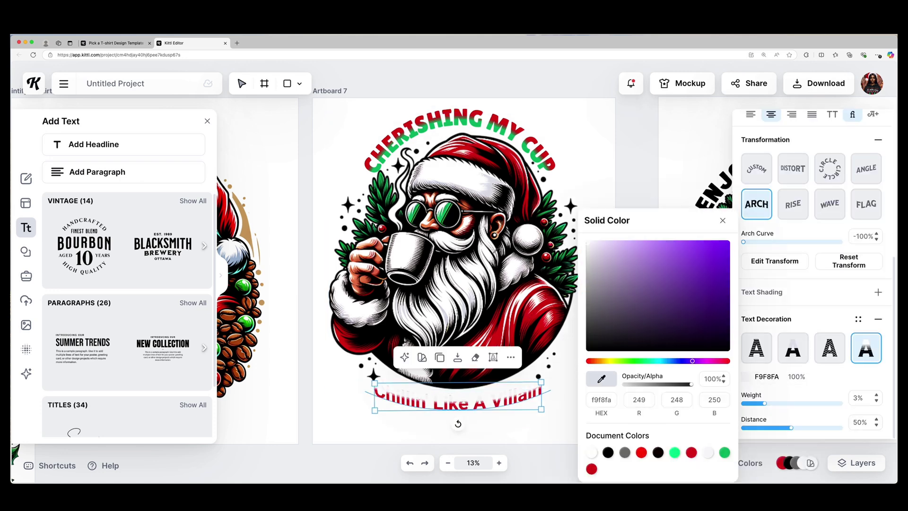
{"action": "left_click", "coordinate": [791, 427]}
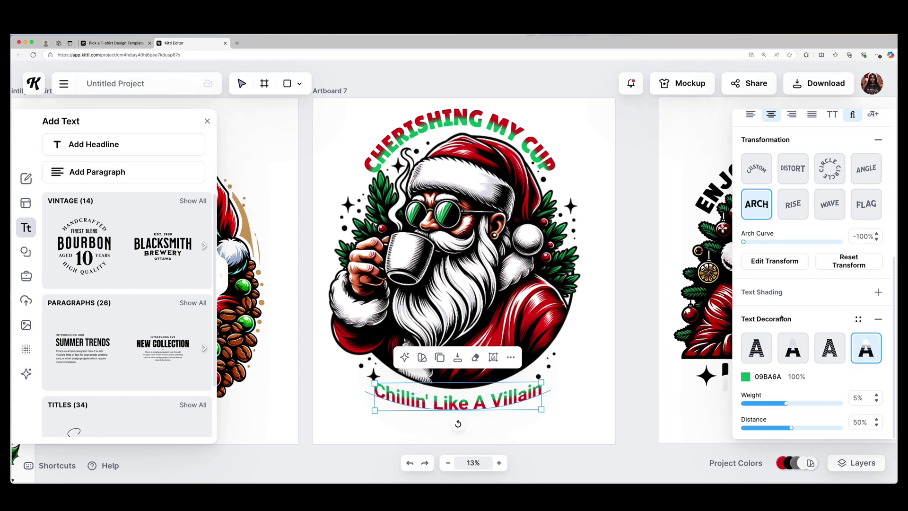
{"action": "left_click", "coordinate": [598, 277]}
- Create a coffee cup mockup from Artboard 7 and make the cup black
{"action": "left_click", "coordinate": [447, 463]}
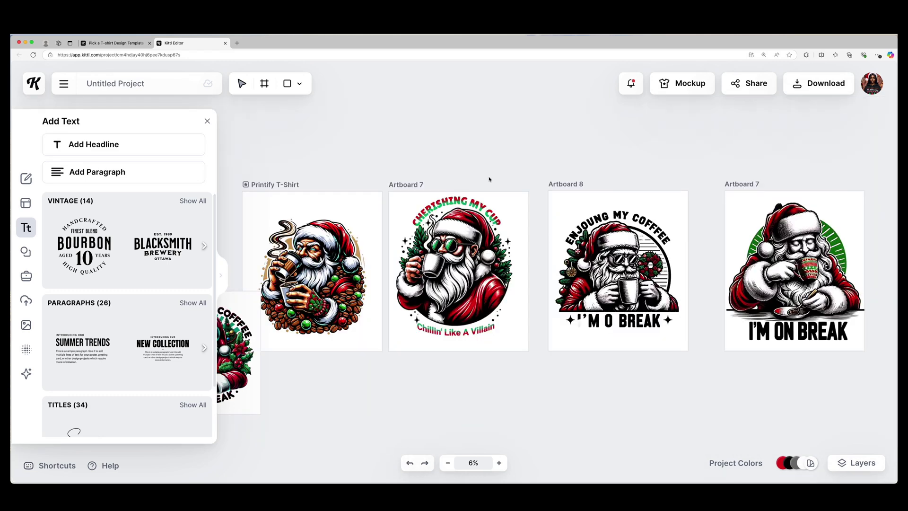
{"action": "left_click", "coordinate": [516, 196]}
{"action": "left_click", "coordinate": [507, 168]}
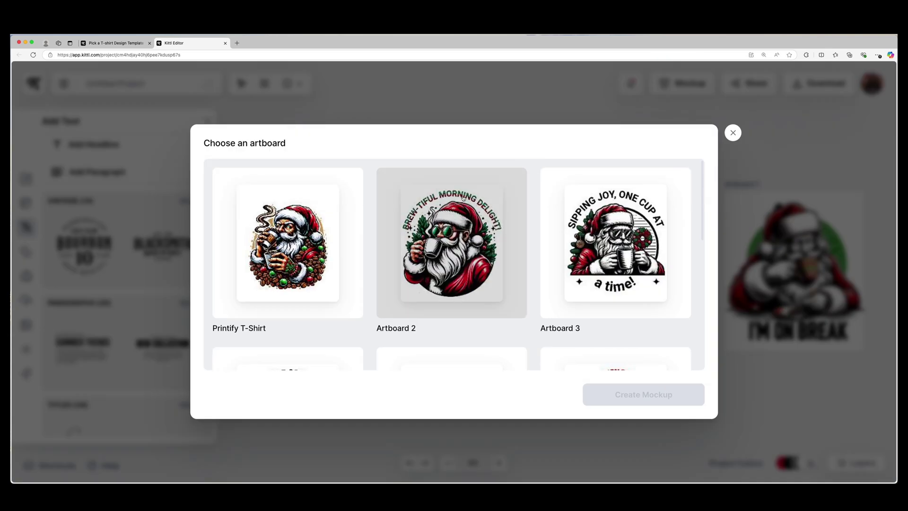
{"action": "scroll", "coordinate": [454, 264], "scroll_direction": "down", "scroll_amount": 2}
{"action": "scroll", "coordinate": [454, 265], "scroll_direction": "down", "scroll_amount": 2}
{"action": "scroll", "coordinate": [454, 264], "scroll_direction": "down", "scroll_amount": 2}
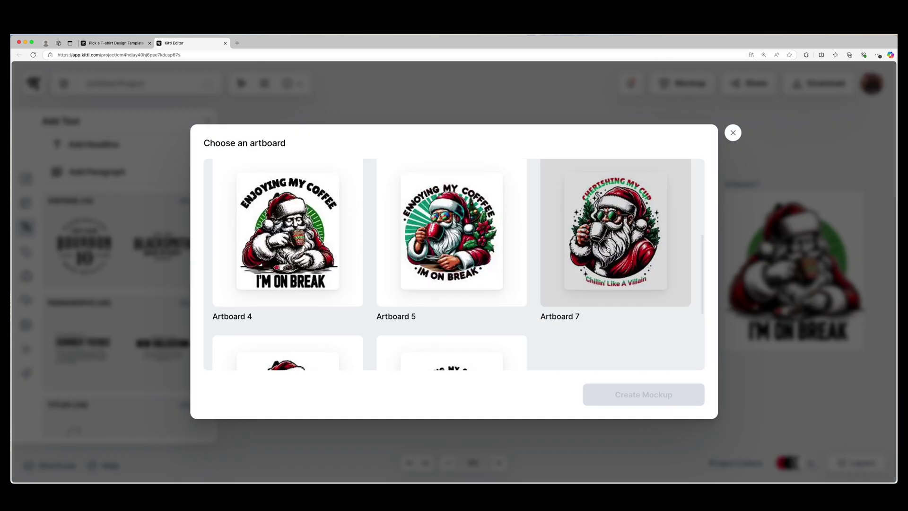
{"action": "left_click", "coordinate": [622, 254]}
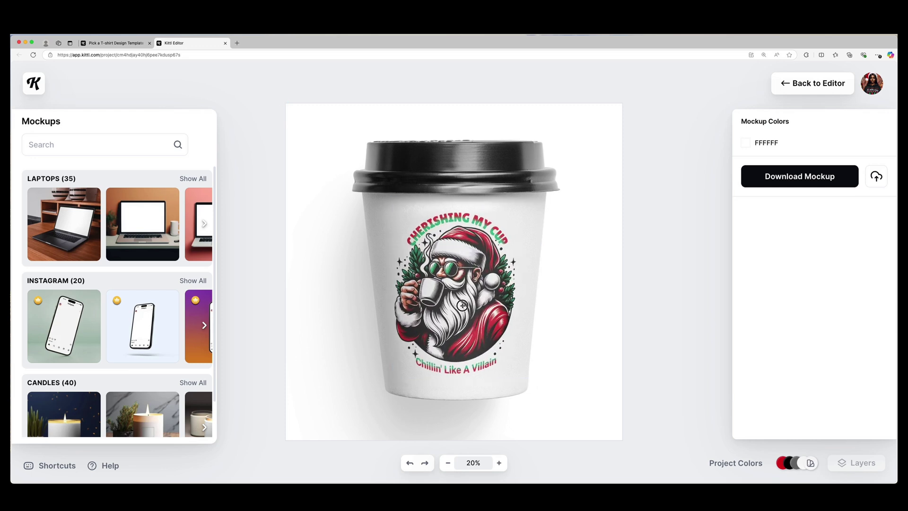
{"action": "left_click", "coordinate": [745, 143]}
{"action": "left_click", "coordinate": [587, 279]}
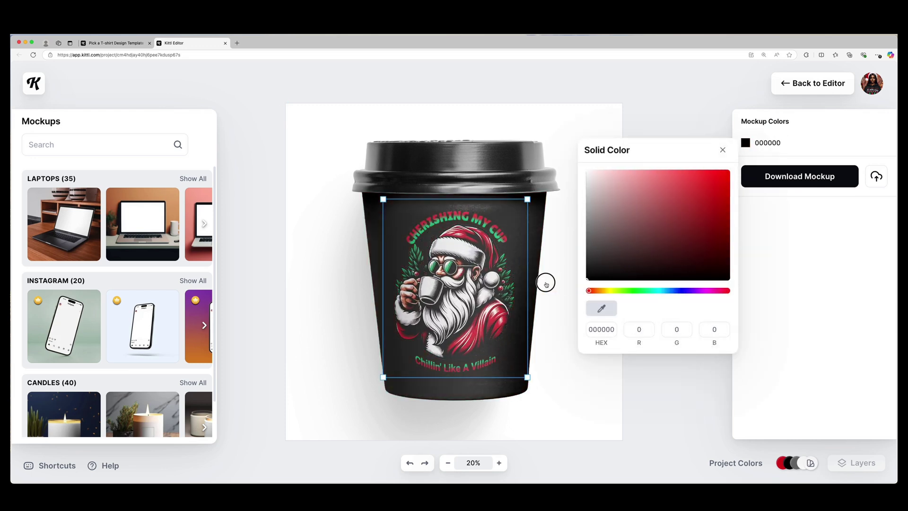
{"action": "left_click", "coordinate": [547, 303]}
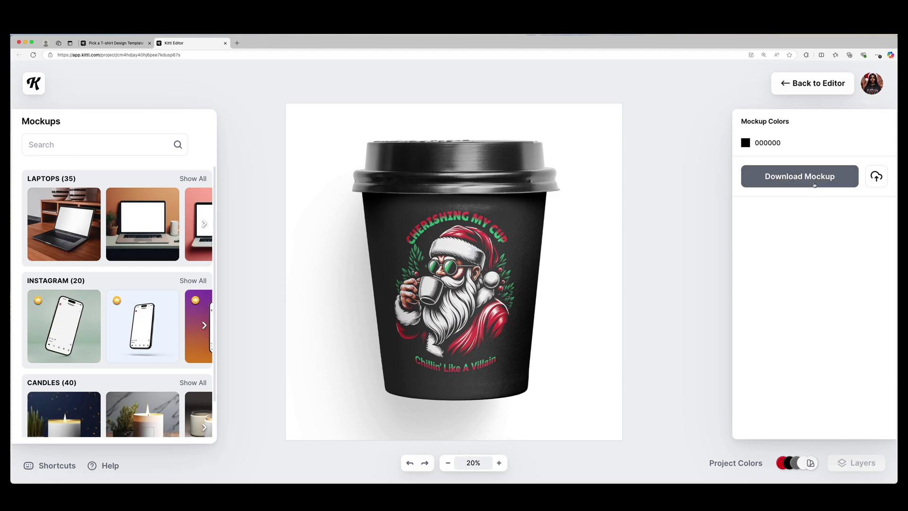
{"action": "scroll", "coordinate": [167, 245], "scroll_direction": "down", "scroll_amount": 5}
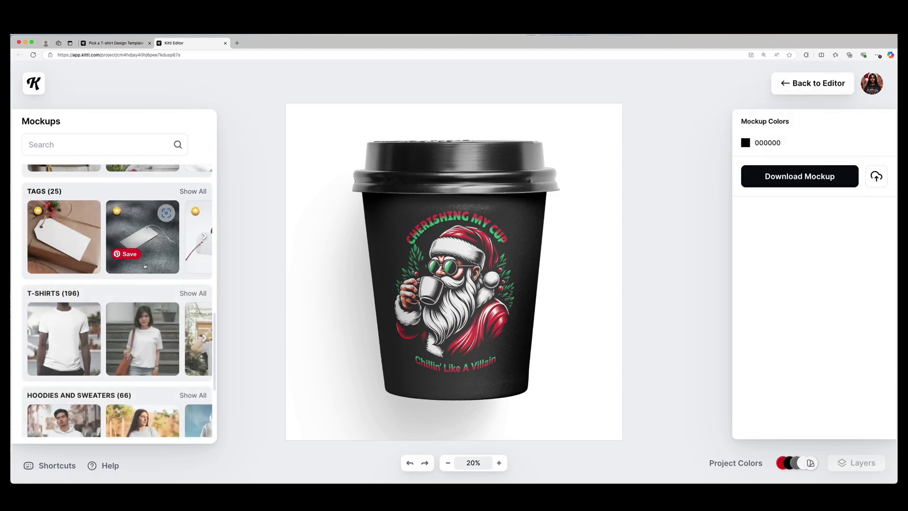
{"action": "scroll", "coordinate": [167, 244], "scroll_direction": "down", "scroll_amount": 5}
- Preview the design on a dark hoodie and a black mug
{"action": "left_click", "coordinate": [64, 286]}
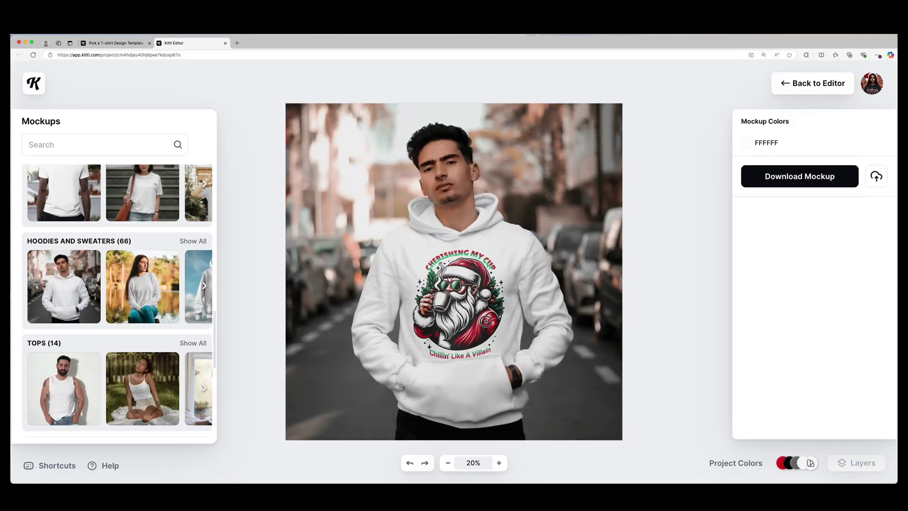
{"action": "left_click", "coordinate": [192, 241]}
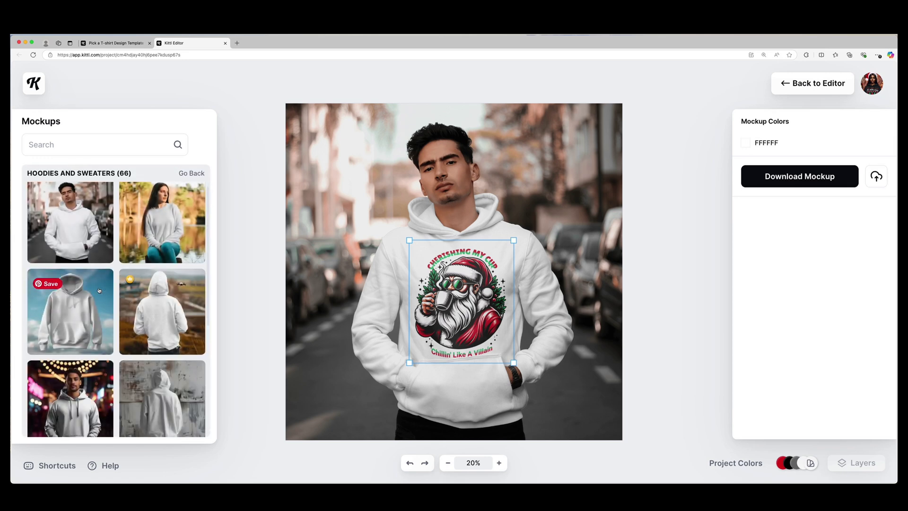
{"action": "scroll", "coordinate": [115, 310], "scroll_direction": "down", "scroll_amount": 3}
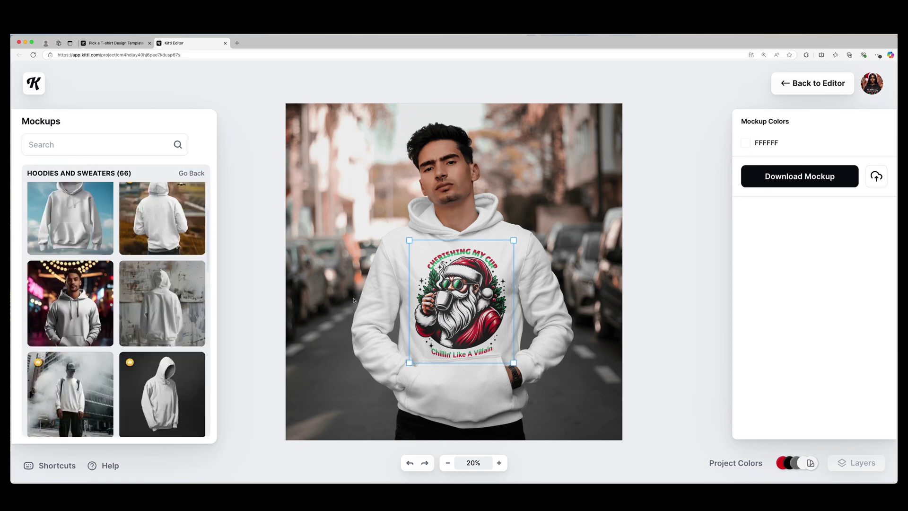
{"action": "left_click", "coordinate": [744, 143]}
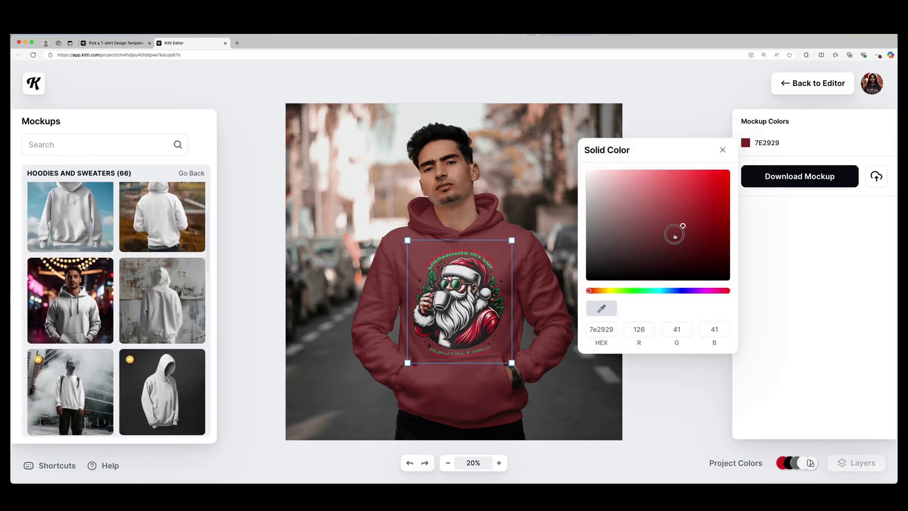
{"action": "left_click", "coordinate": [546, 173]}
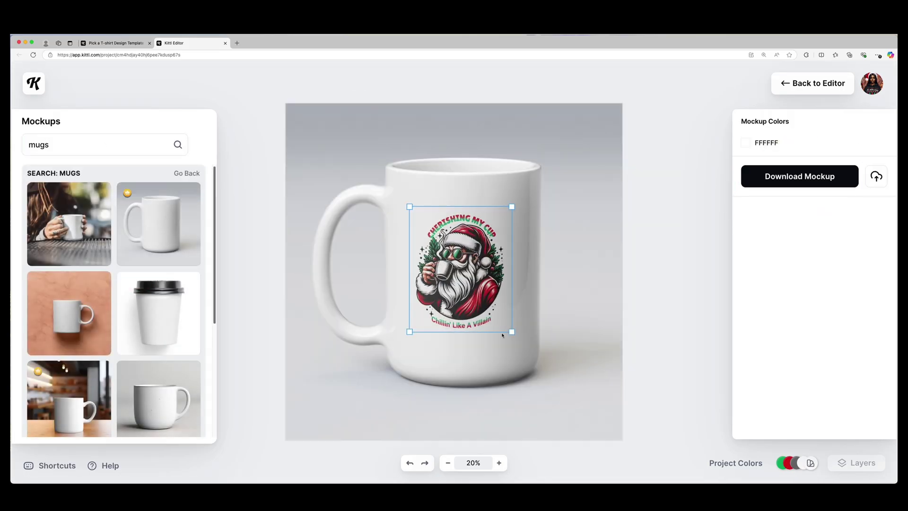
{"action": "left_click", "coordinate": [745, 143]}
{"action": "left_click", "coordinate": [575, 290]}
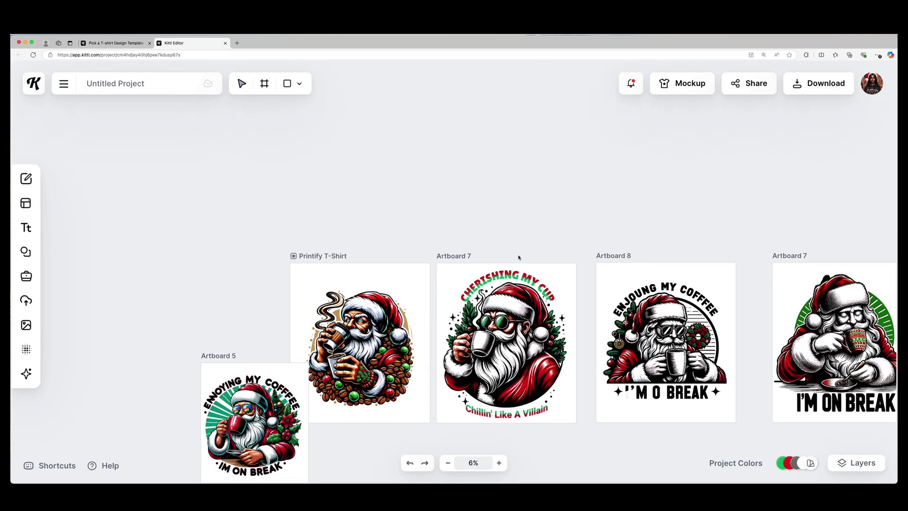
- Set the PNG download to export only Artboard 7 at 4200 × 4800 px
{"action": "left_click", "coordinate": [532, 323]}
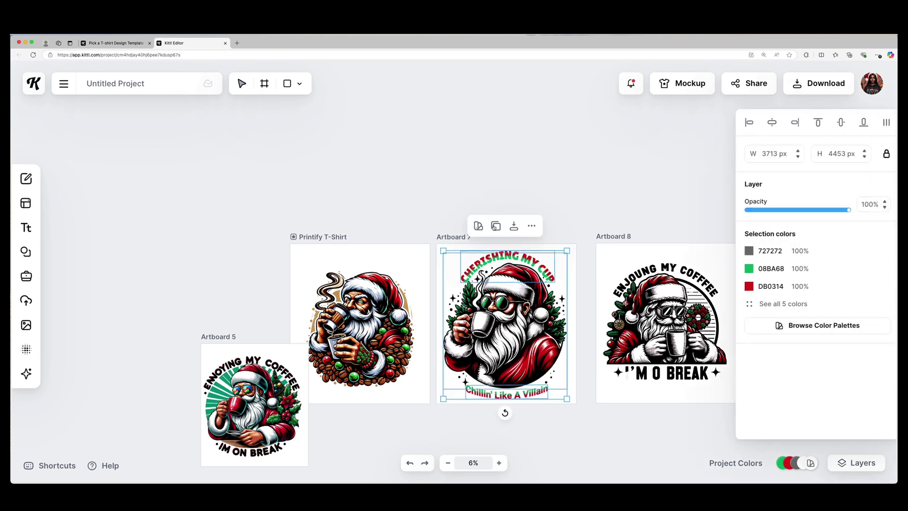
{"action": "left_click", "coordinate": [617, 175]}
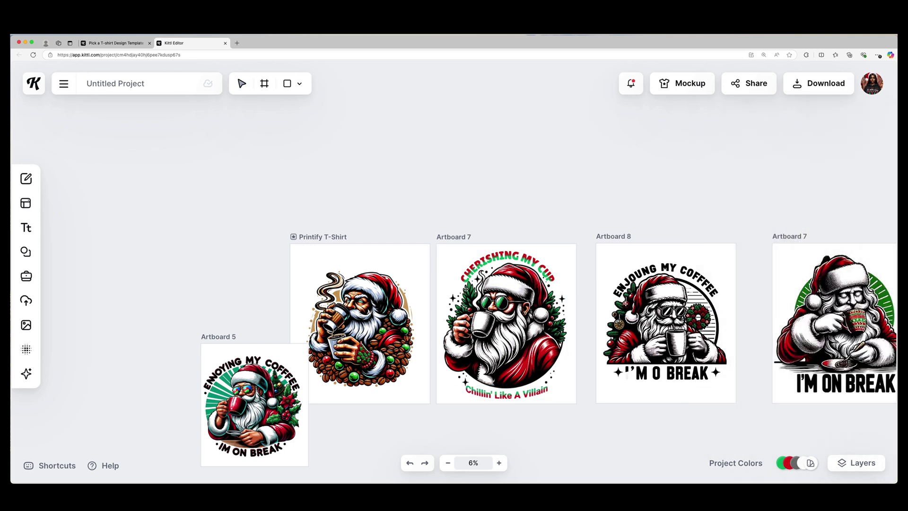
{"action": "left_click", "coordinate": [795, 85]}
{"action": "left_click", "coordinate": [706, 156]}
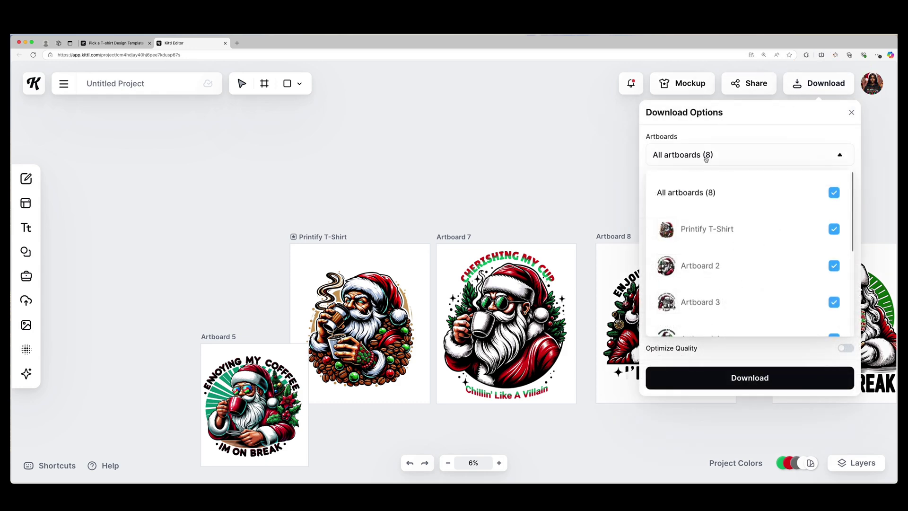
{"action": "left_click", "coordinate": [830, 191]}
{"action": "scroll", "coordinate": [823, 221], "scroll_direction": "down", "scroll_amount": 1}
{"action": "scroll", "coordinate": [825, 234], "scroll_direction": "down", "scroll_amount": 2}
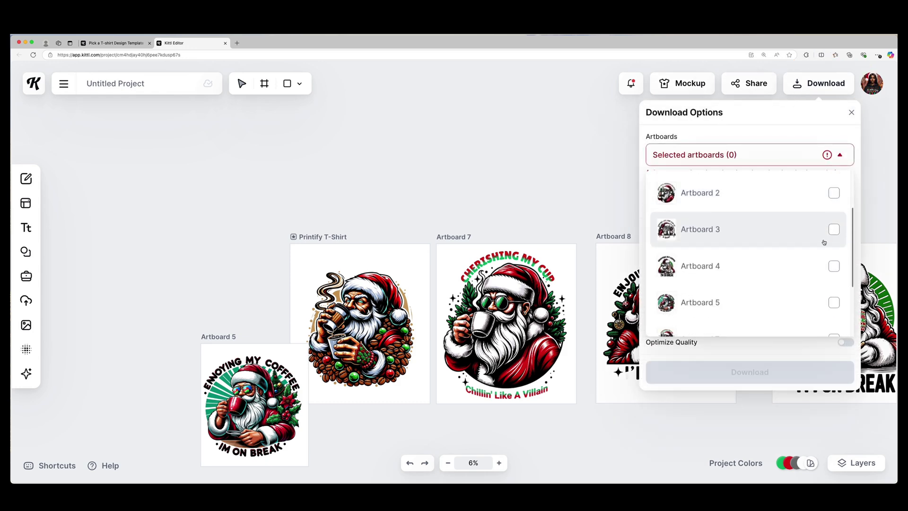
{"action": "left_click", "coordinate": [834, 326]}
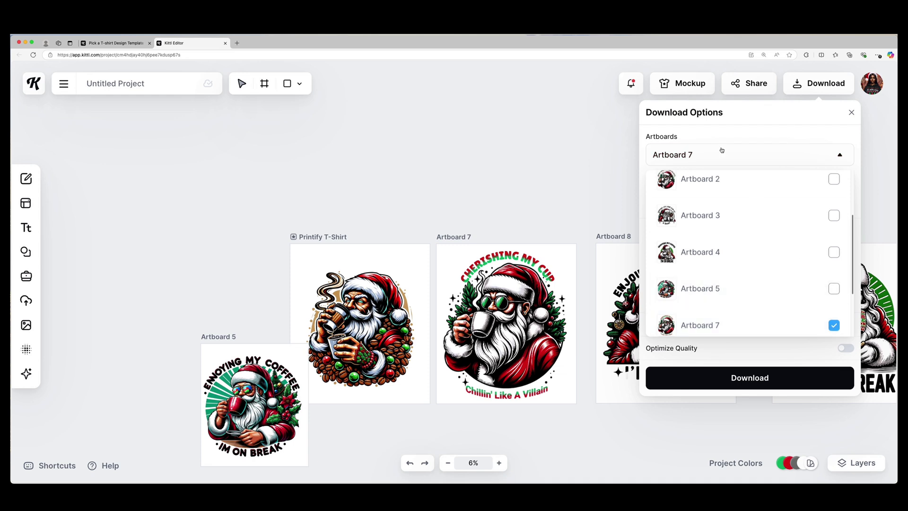
{"action": "left_click", "coordinate": [712, 130]}
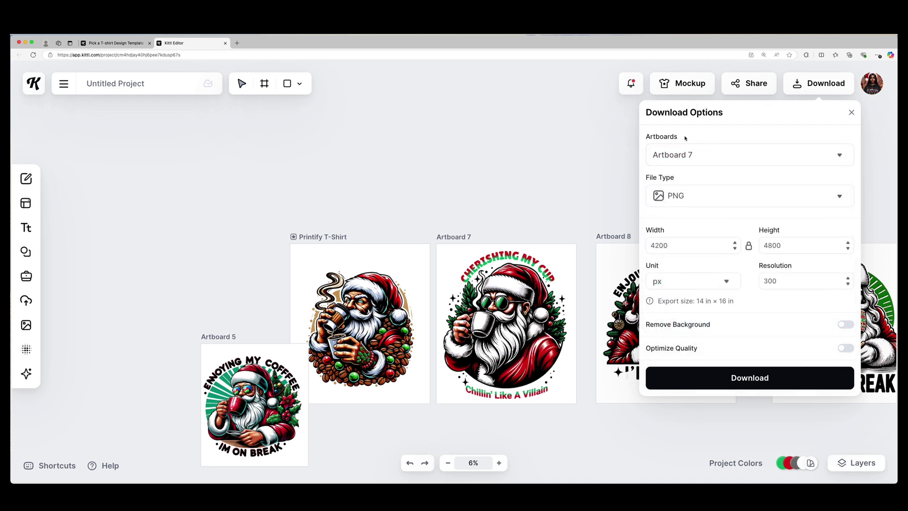